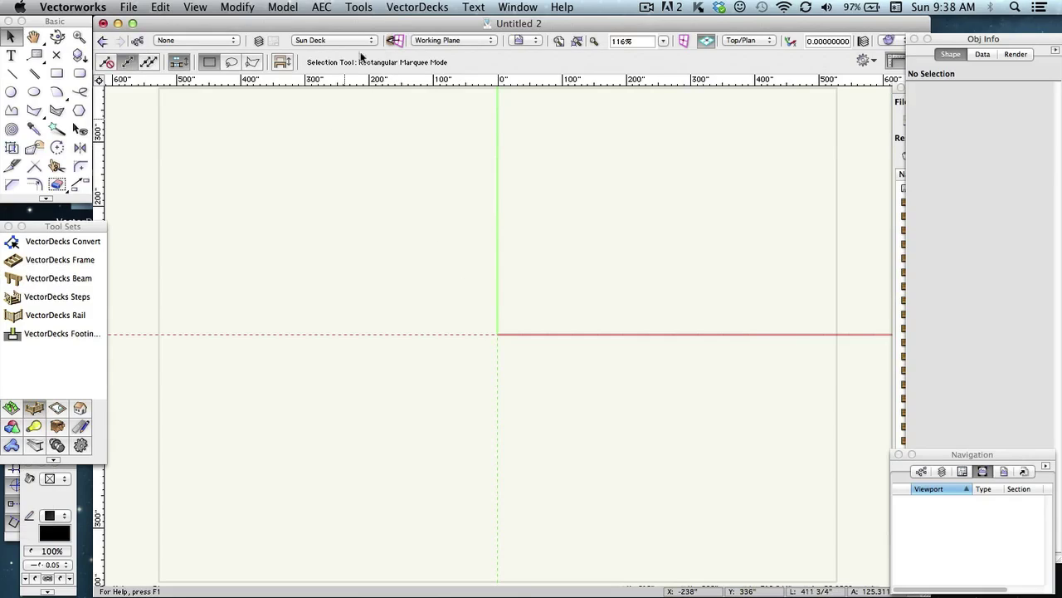
Step: Switch to the VectorDecks Landmark workspace and display the VectorDecks tool set
click(357, 7)
mouse_move(386, 303)
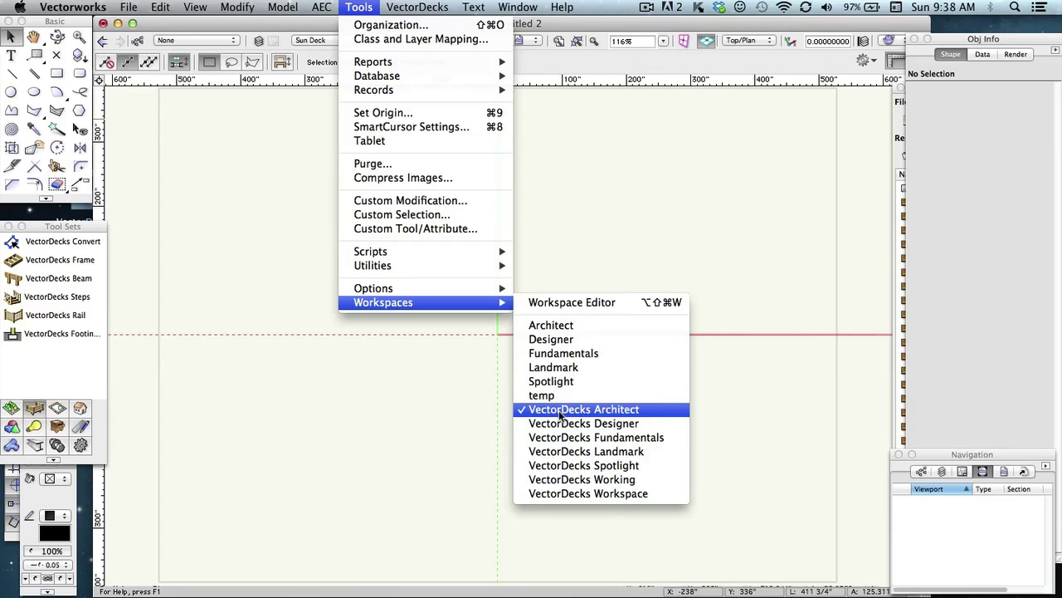
click(566, 455)
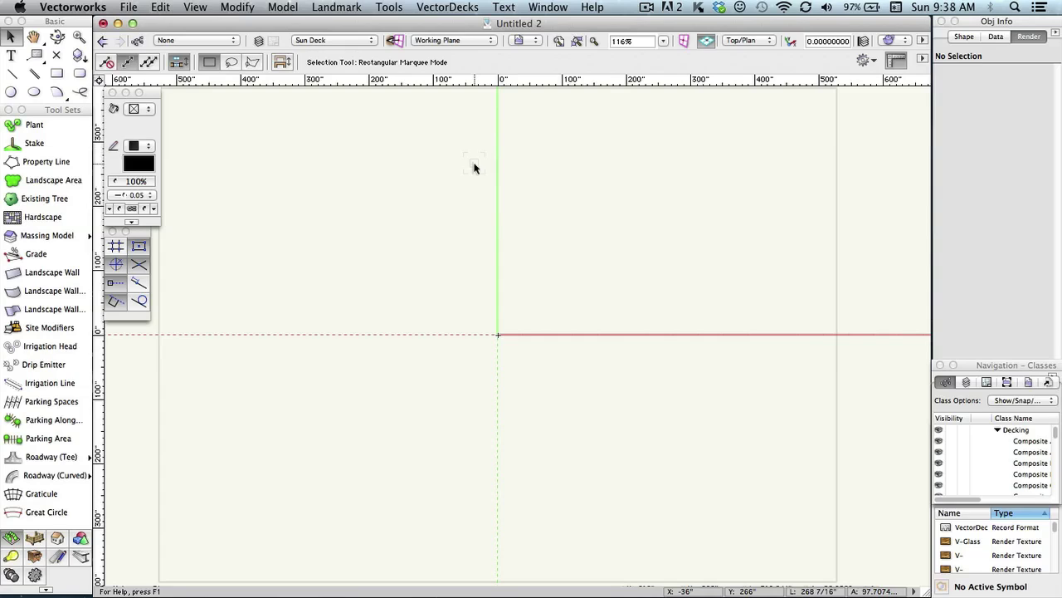
click(36, 539)
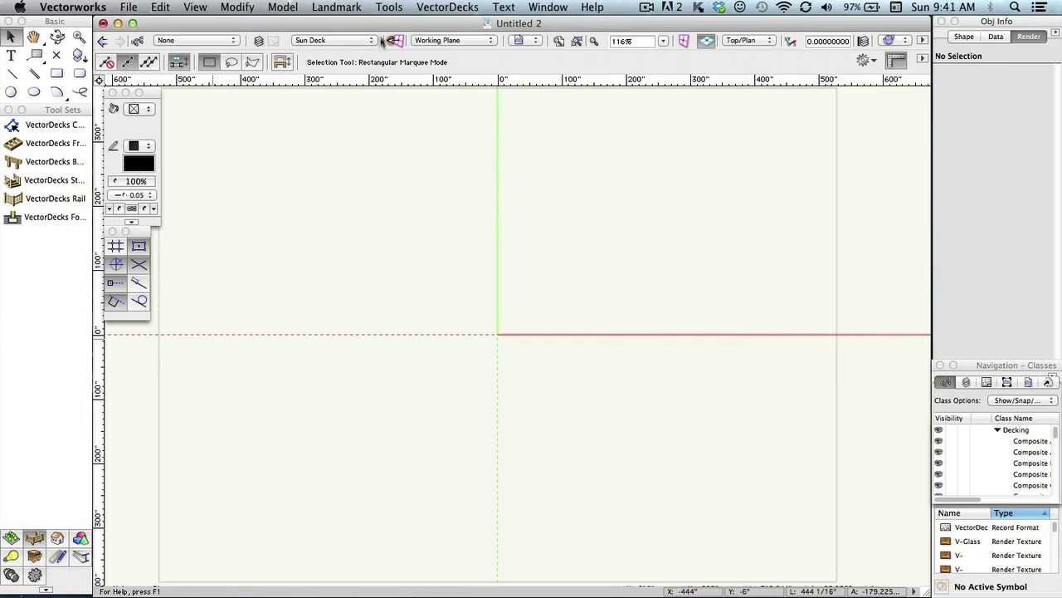
Step: Review the available workspaces, including VectorDecks Spotlight
click(388, 7)
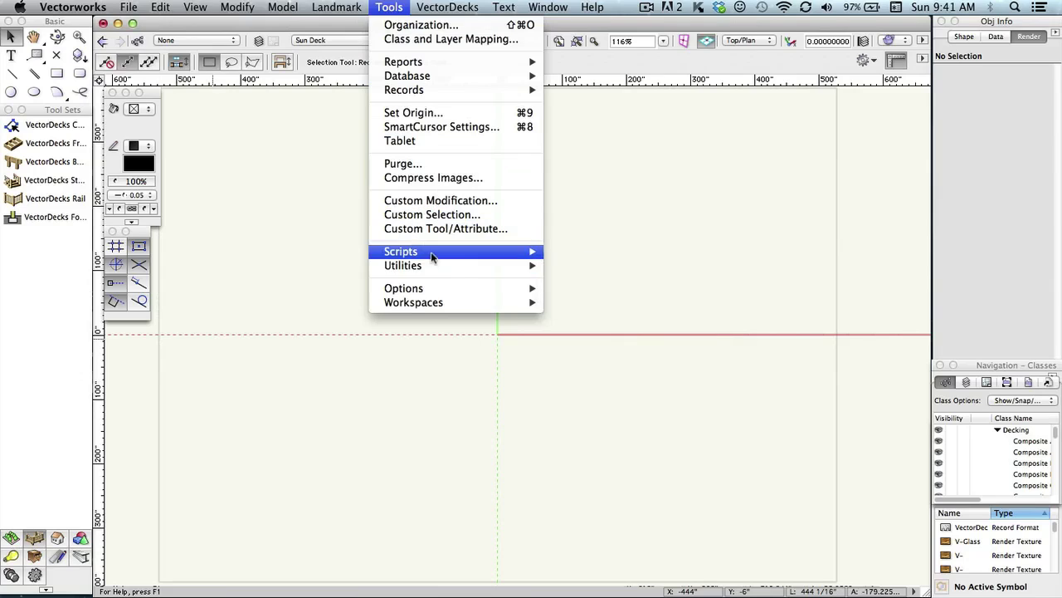
mouse_move(431, 251)
mouse_move(426, 302)
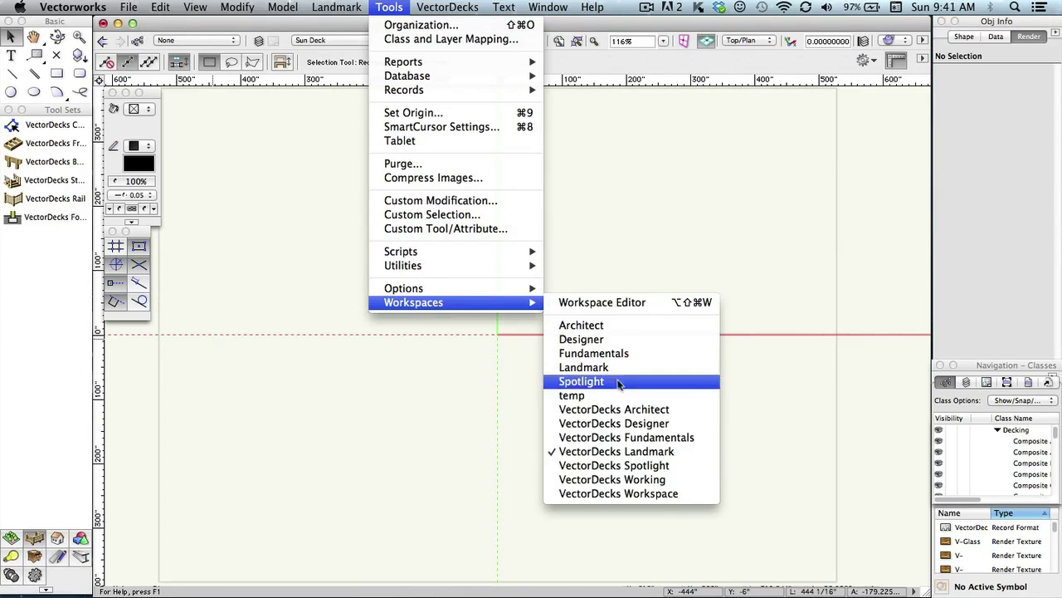
click(640, 466)
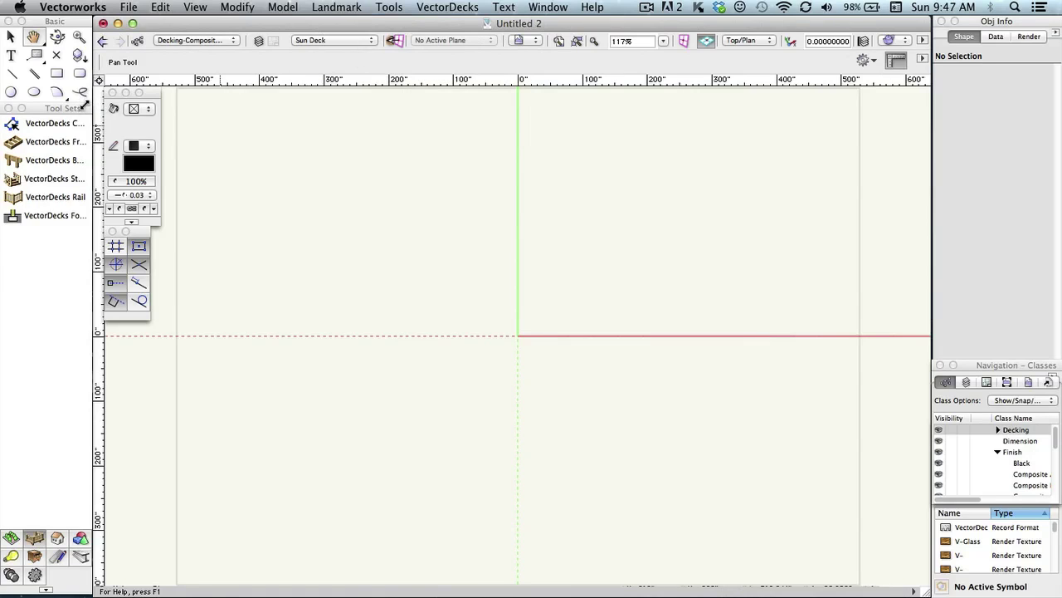
Step: Draw a rectangle about 275" wide and 159" high around the origin as the deck outline
drag(84, 103, 84, 206)
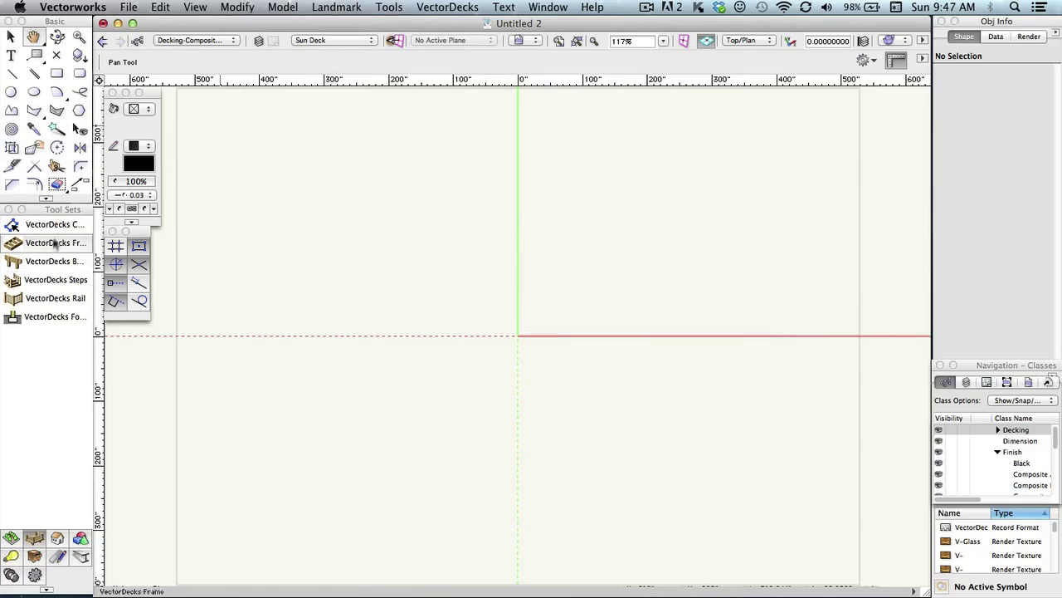
click(57, 73)
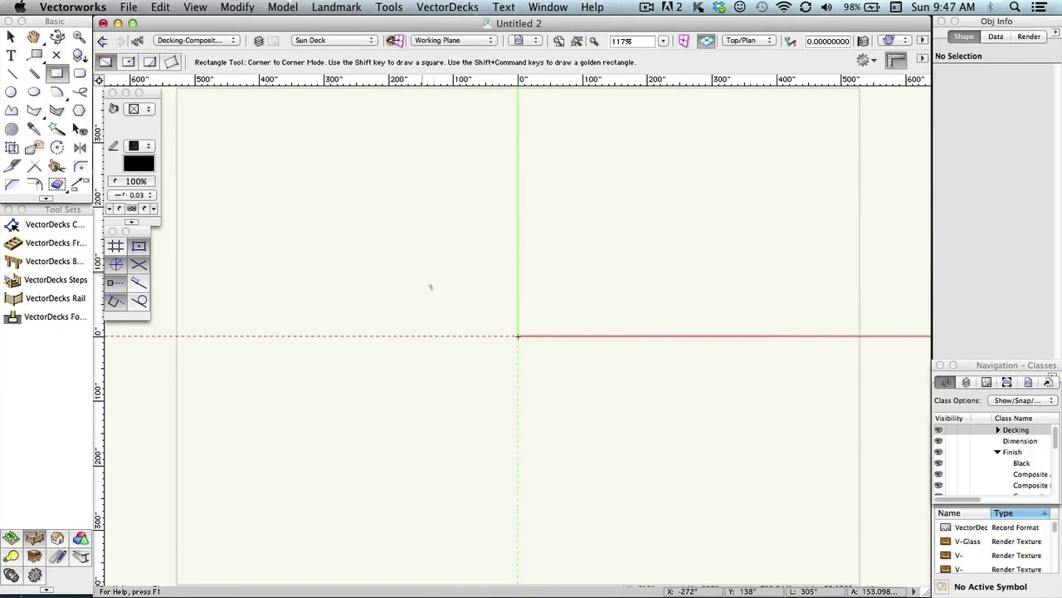
click(431, 283)
click(609, 385)
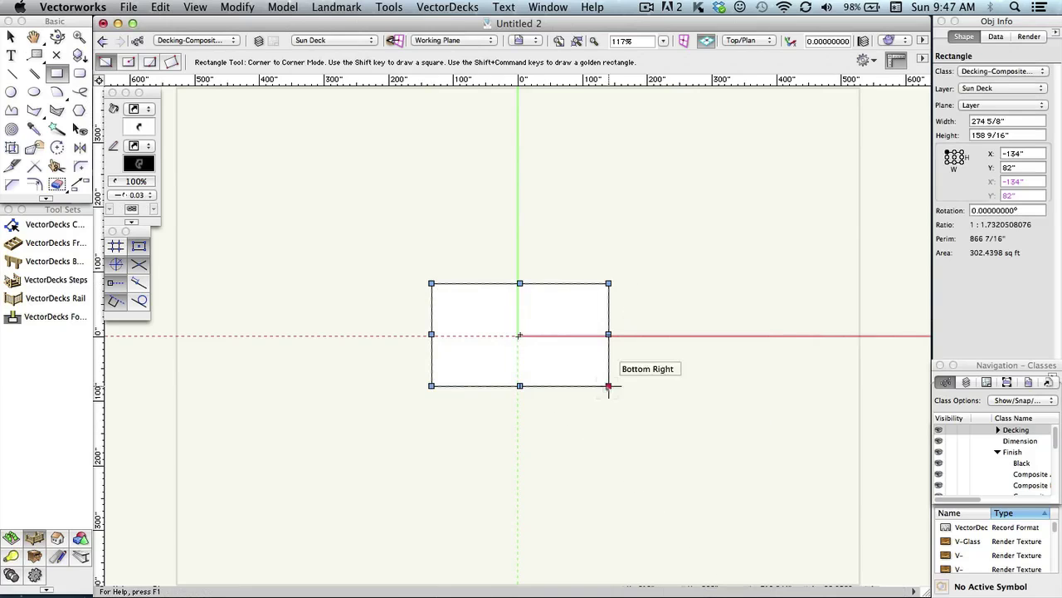
Step: Convert the rectangle into a VectorDecks Frame
click(55, 224)
click(491, 338)
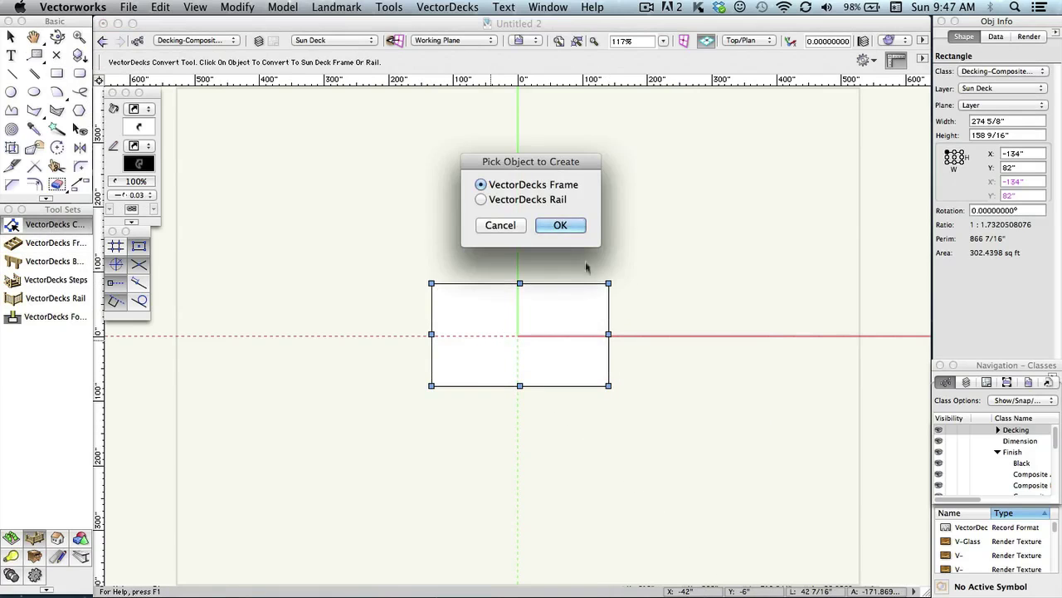
click(560, 225)
Step: Place a VectorDecks Beam across the deck's full width, parallel to its lower edge and about 44" below the origin
scroll(558, 343, up, 3)
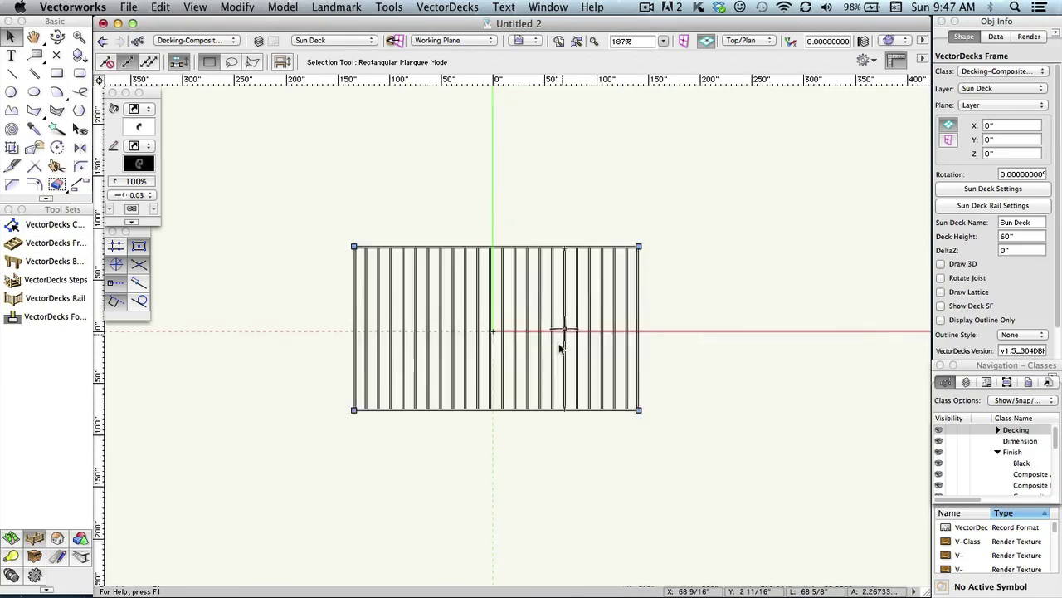
scroll(558, 343, up, 2)
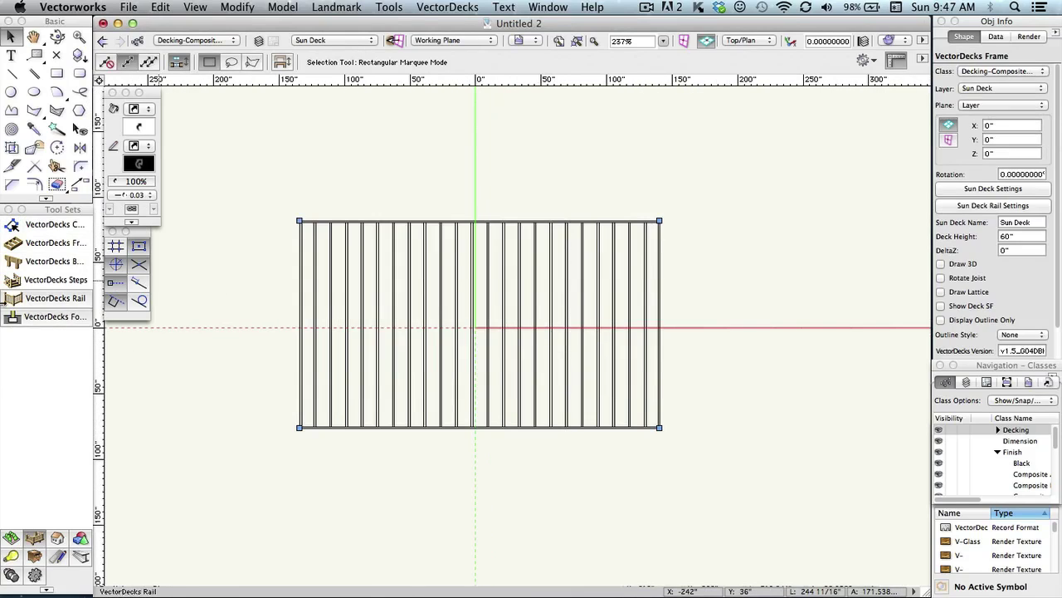
click(55, 262)
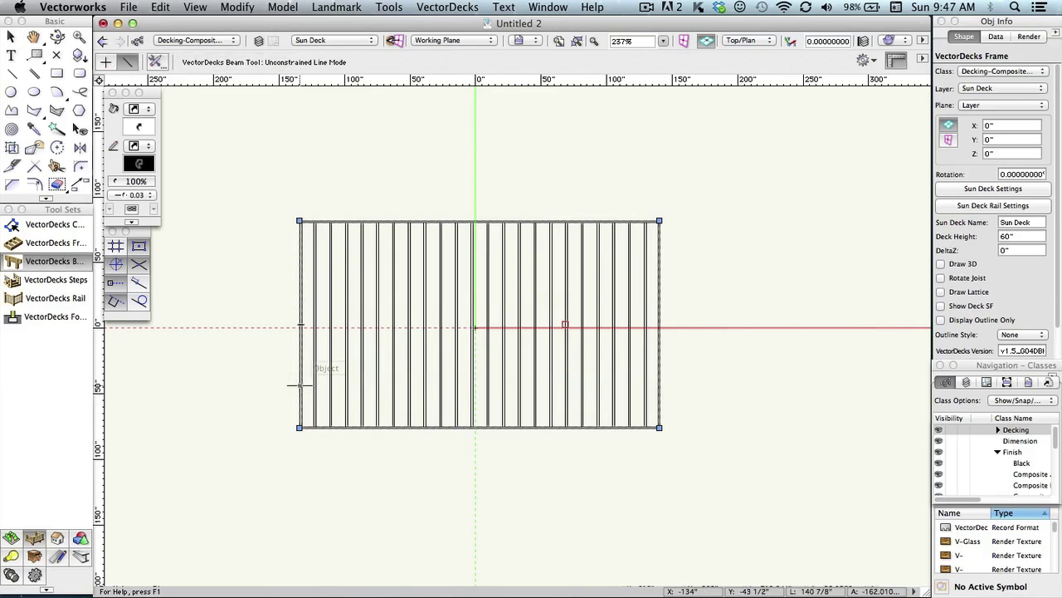
click(299, 384)
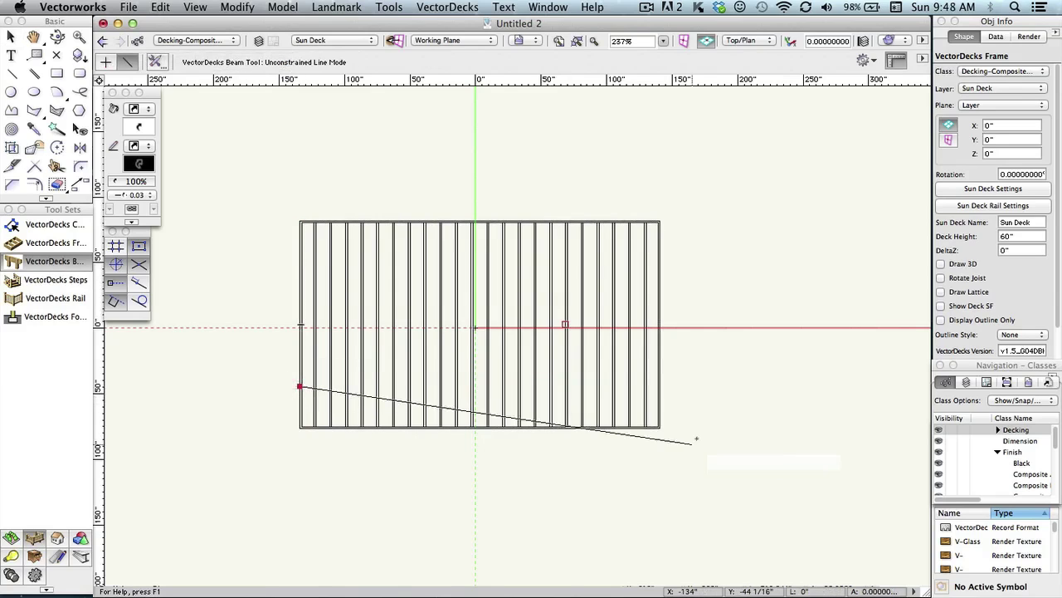
click(660, 385)
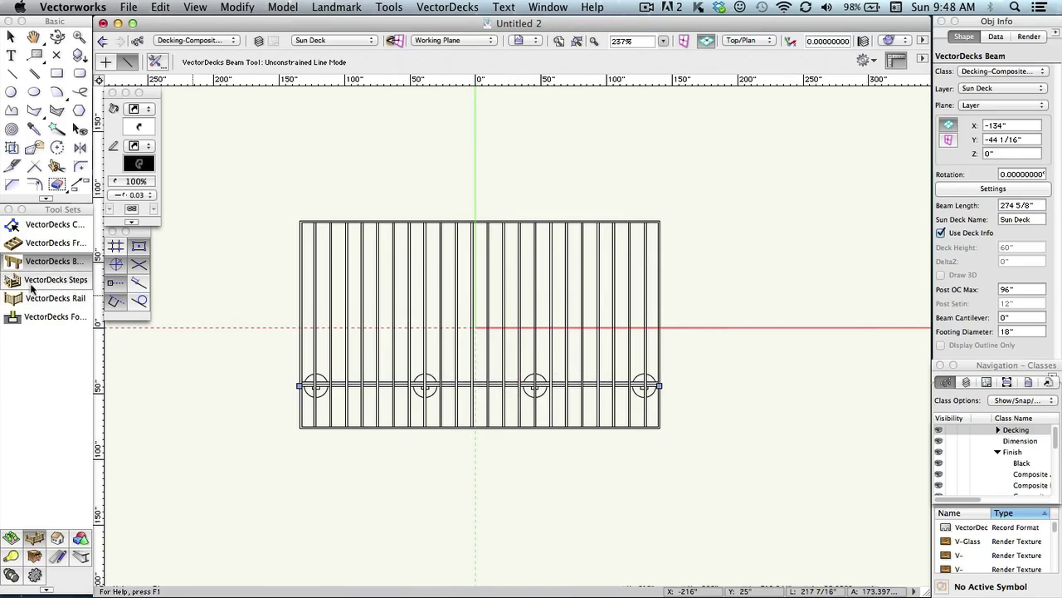
Step: Insert VectorDecks Steps on the upper part of the deck's right edge, rotated 90° to descend away from the deck
click(56, 280)
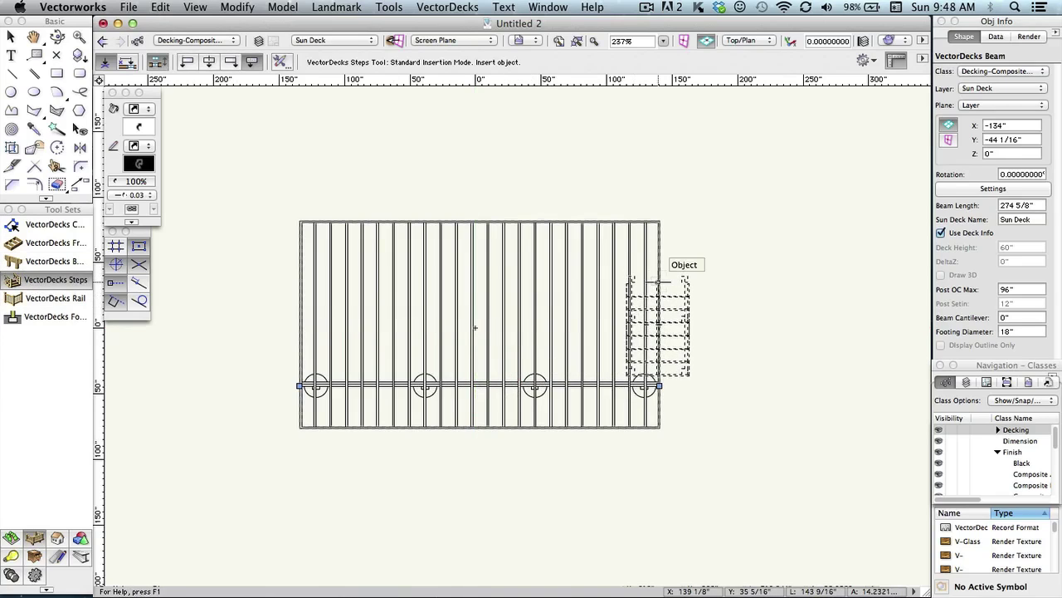
click(656, 278)
click(656, 258)
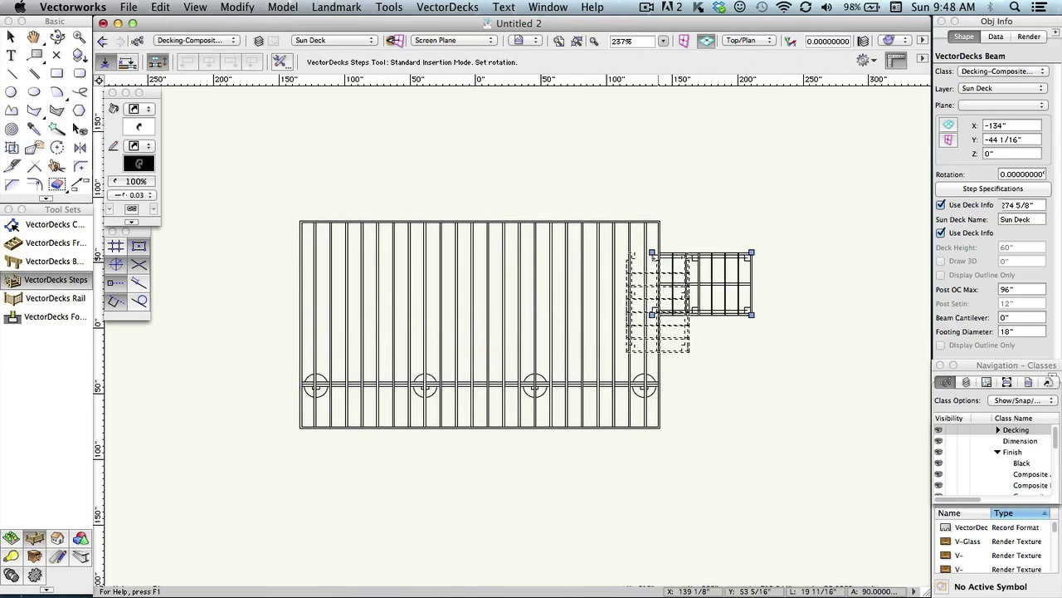
Step: Set the deck frame's Deck Height to 80"
click(12, 39)
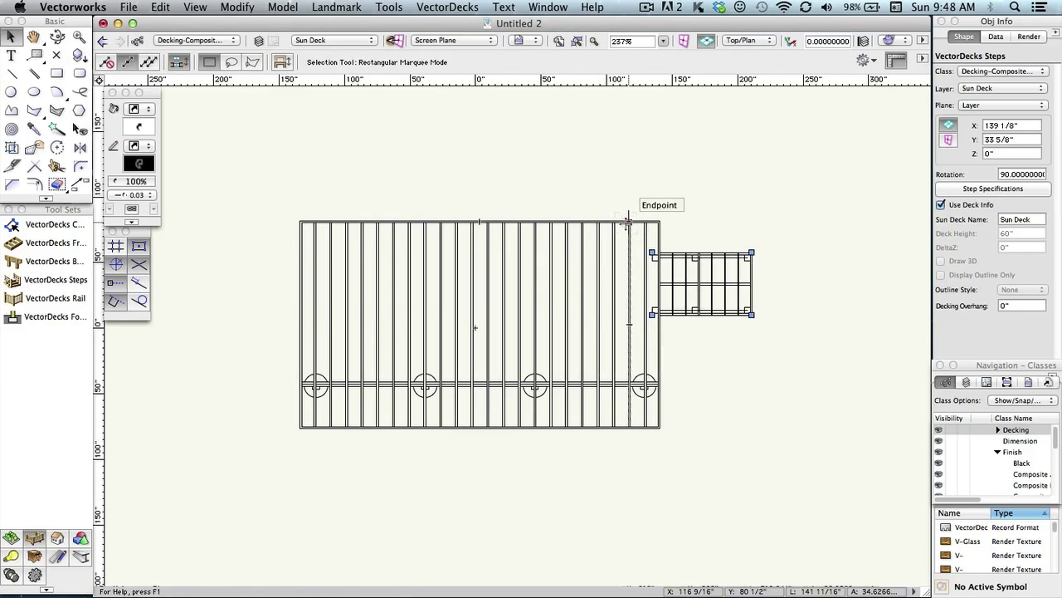
click(628, 221)
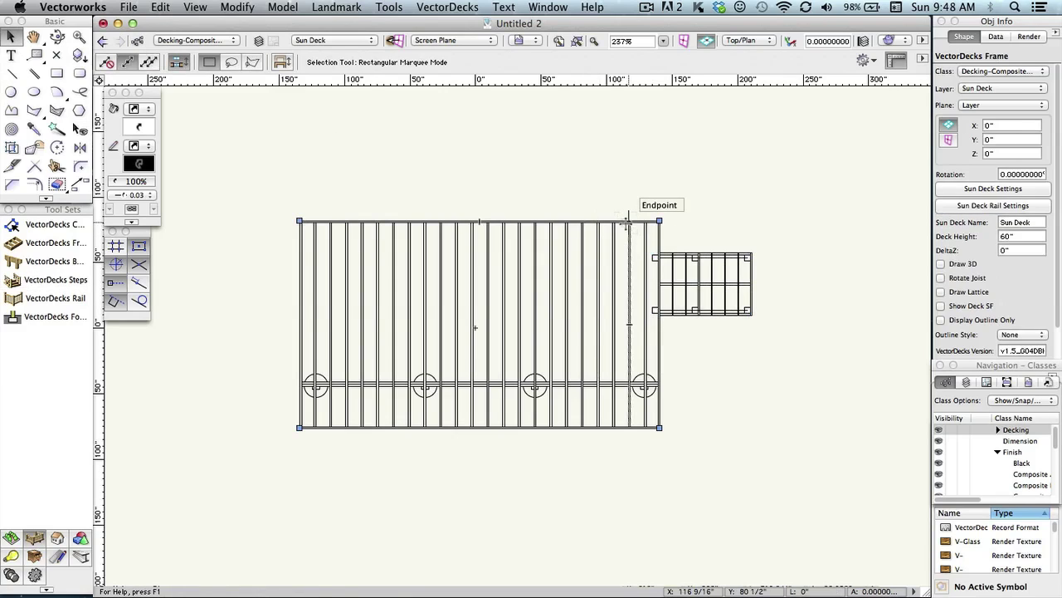
click(1020, 224)
key(Tab)
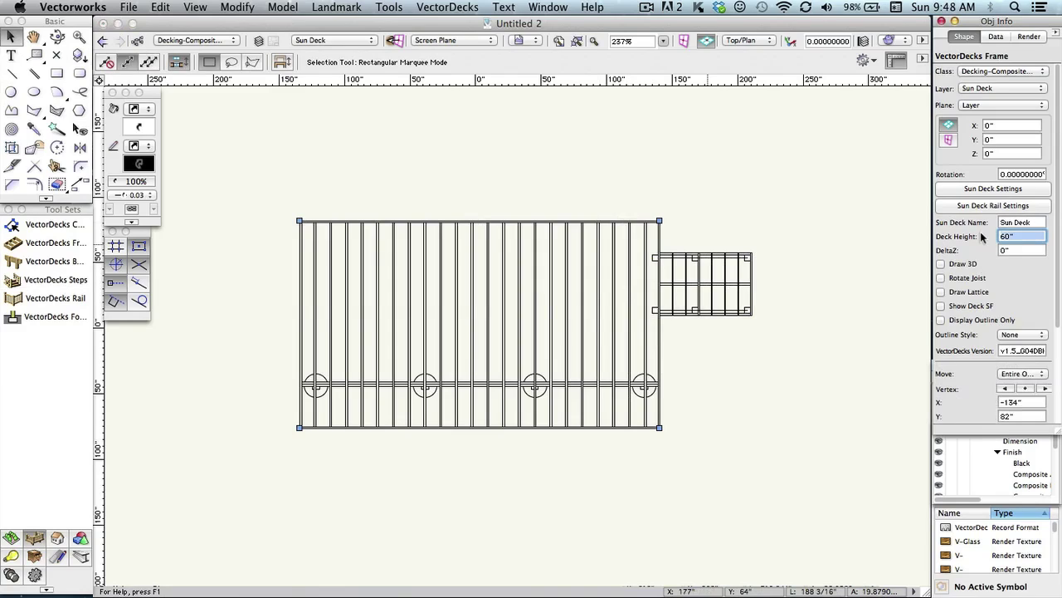
text(80)
key(Return)
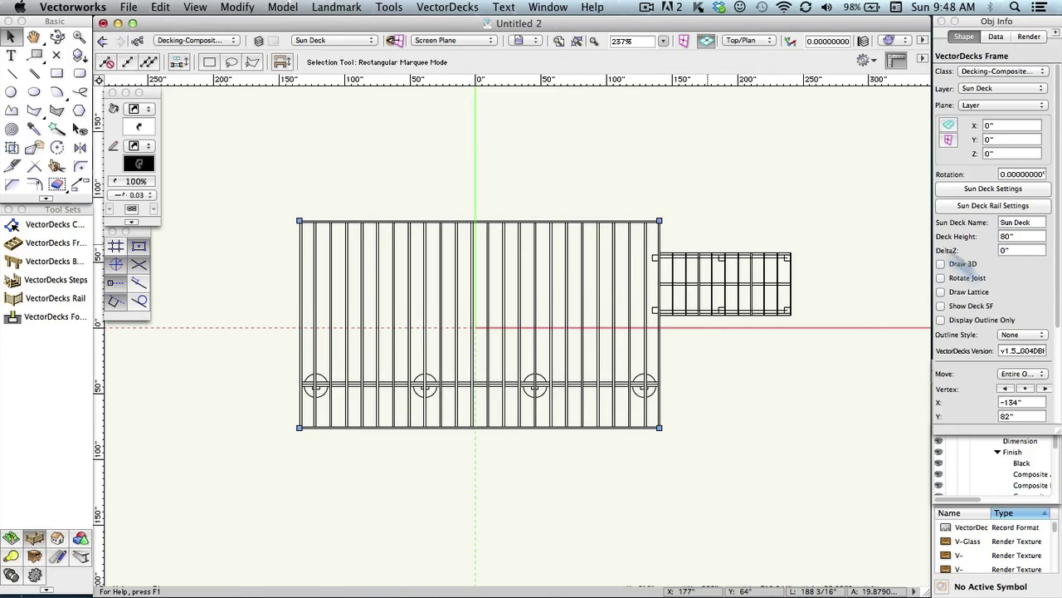
Step: Change the steps' type to Step To Landing with a Rectangle landing
click(770, 283)
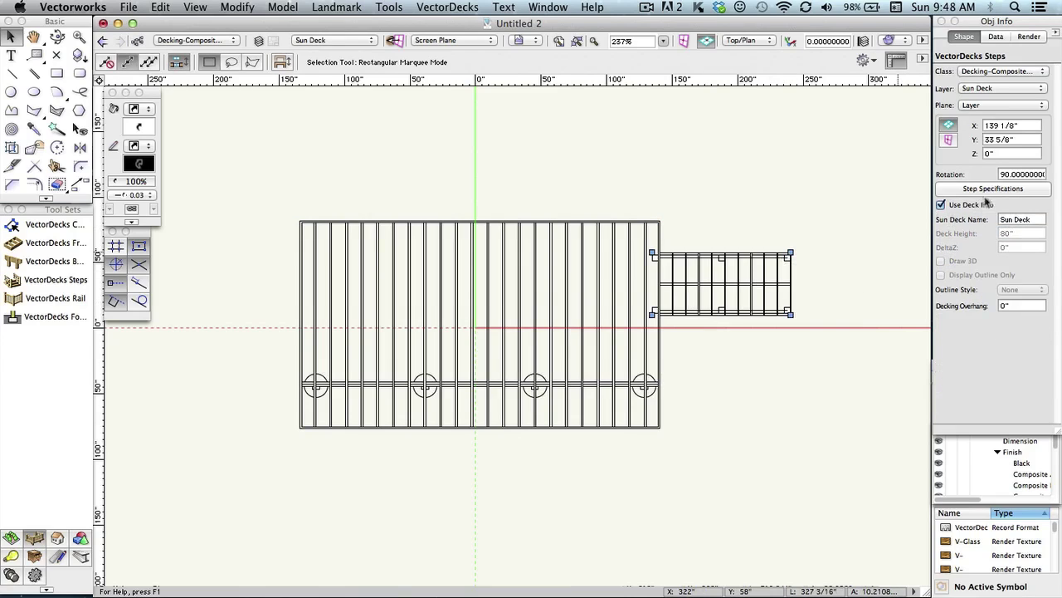
click(981, 189)
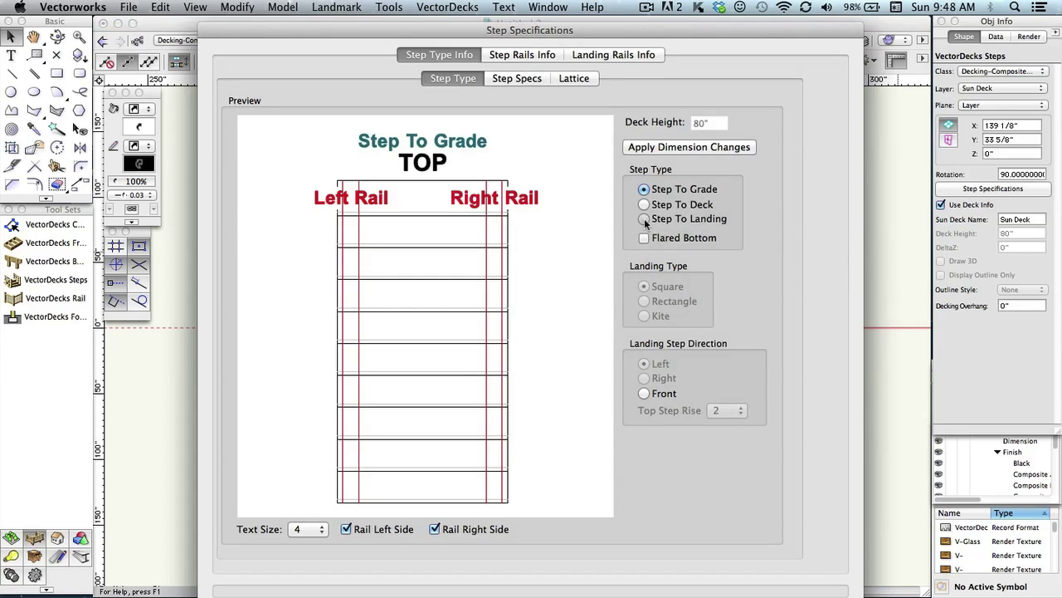
click(644, 219)
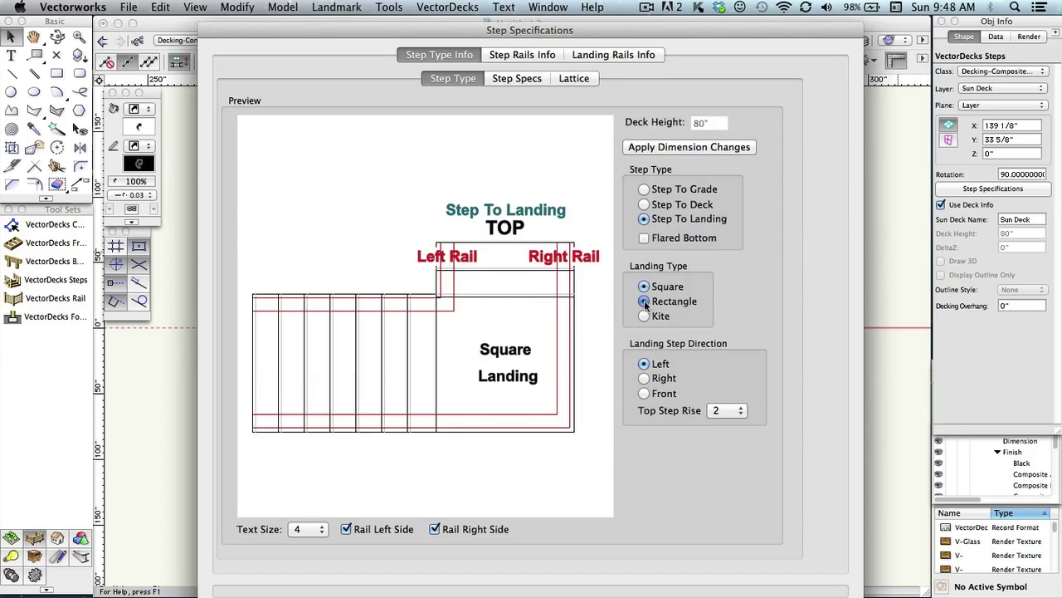
click(644, 301)
key(Return)
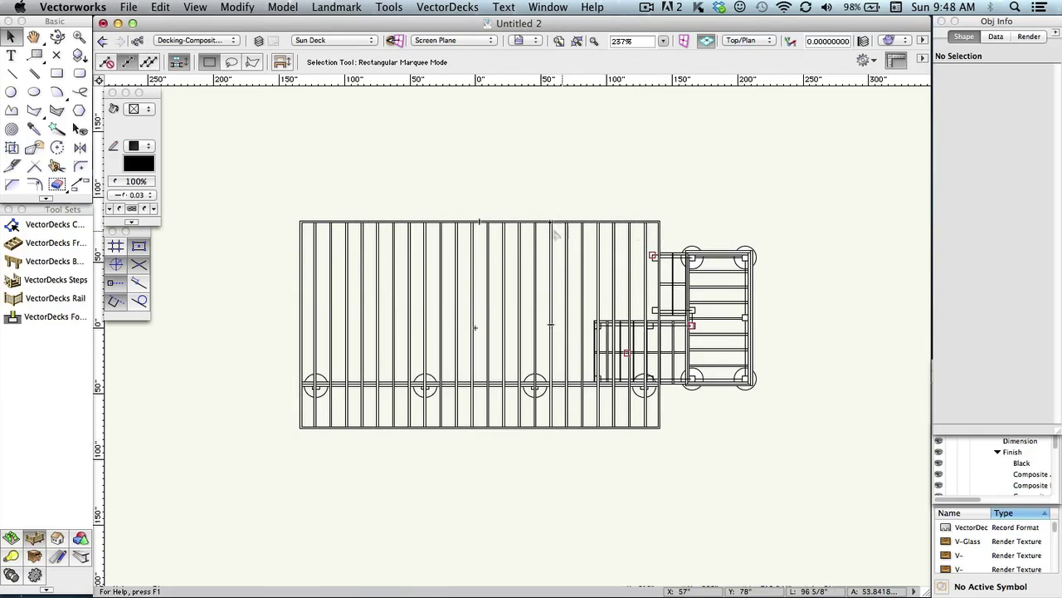
Step: Draw a VectorDecks Rail about 29" long along the right edge, from the deck's upper-right corner to the steps' upper post
click(21, 302)
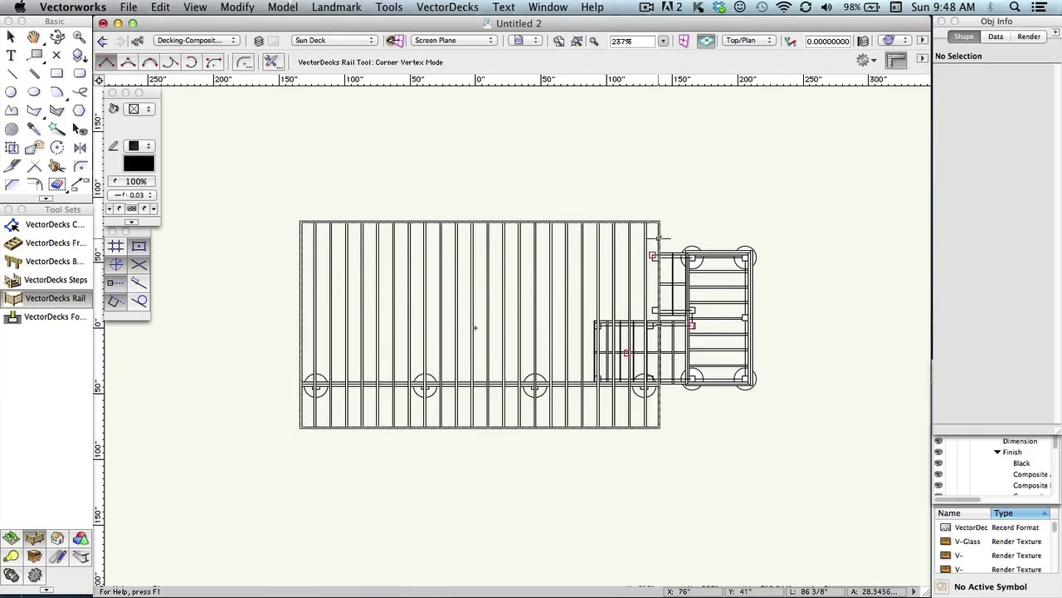
click(658, 222)
scroll(656, 253, up, 3)
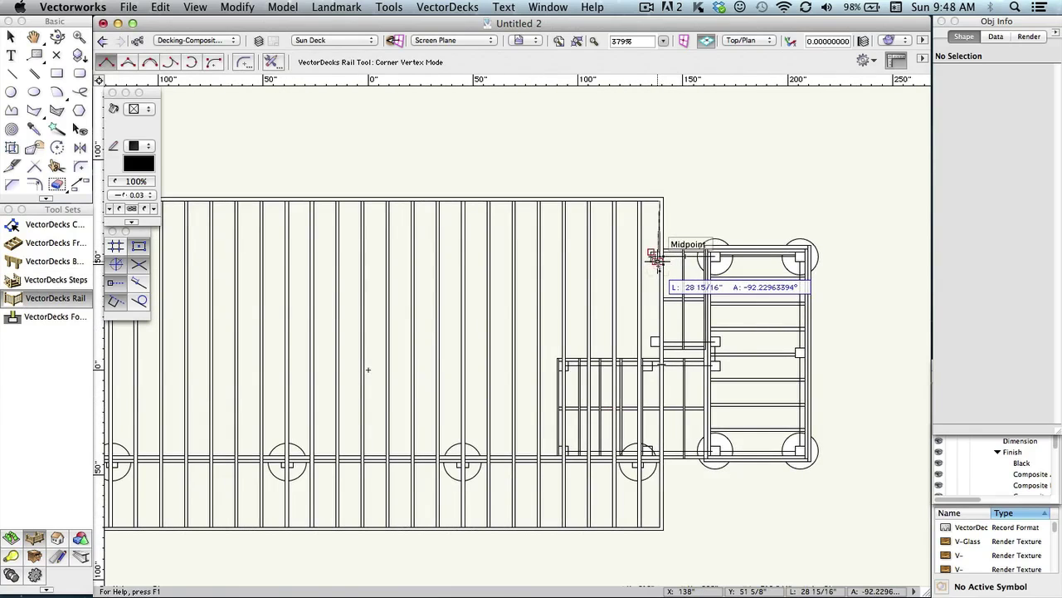
scroll(657, 260, up, 3)
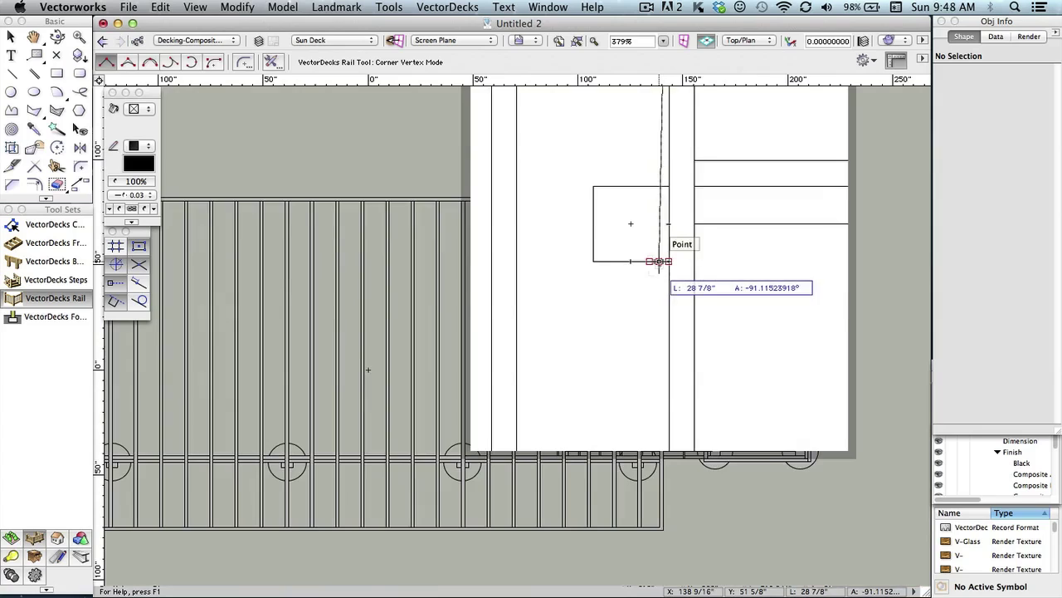
scroll(658, 260, down, 3)
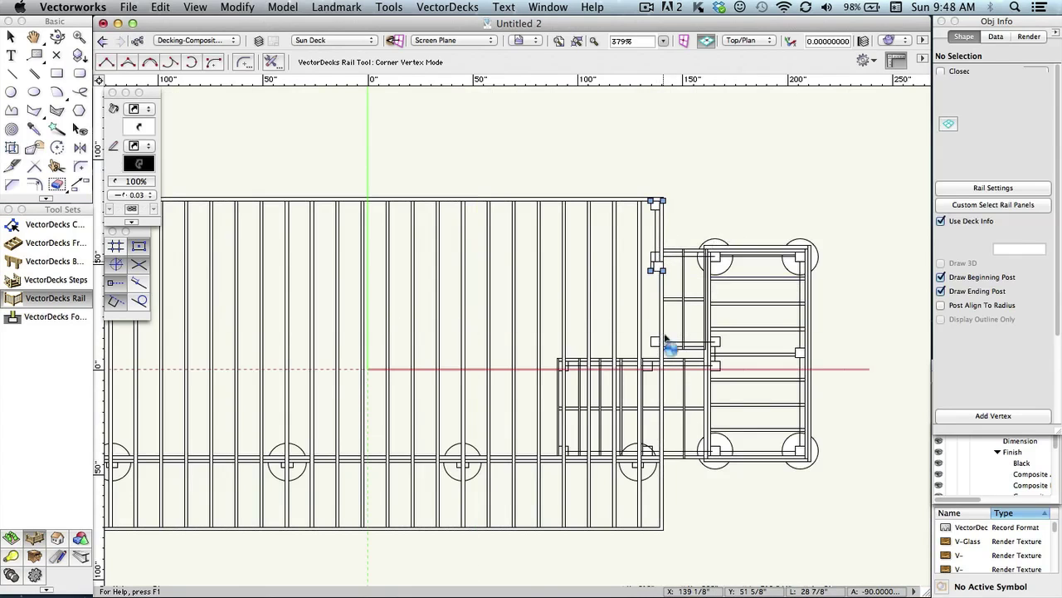
Step: Draw a second VectorDecks Rail from the steps' lower post down the right edge and around the deck's bottom and left edges
click(660, 337)
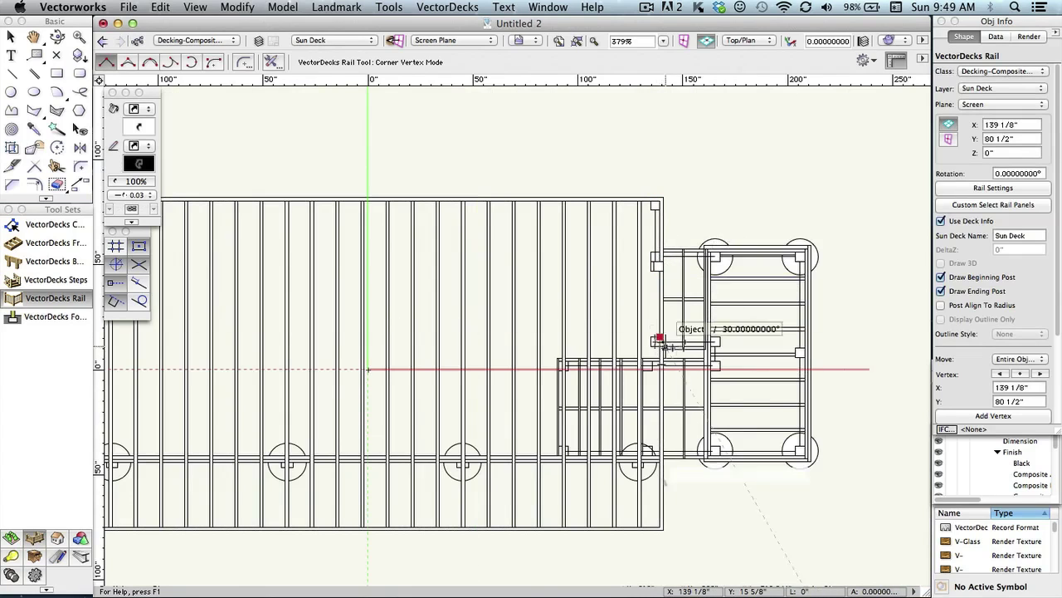
click(659, 527)
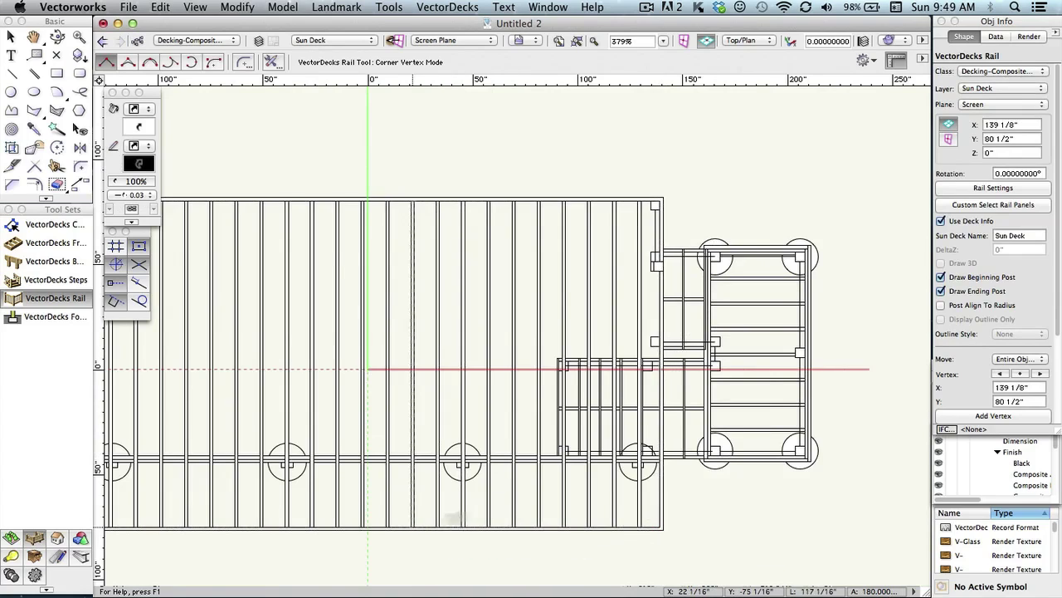
drag(109, 527, 368, 508)
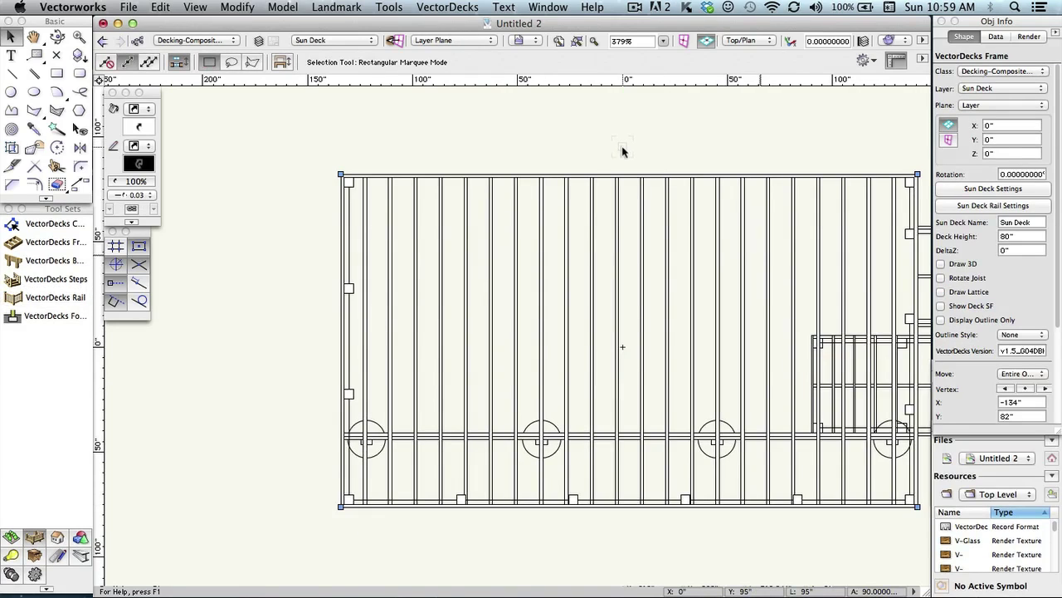
Step: Show the deck in a Right Isometric view and turn on Draw 3D for the deck frame
click(623, 151)
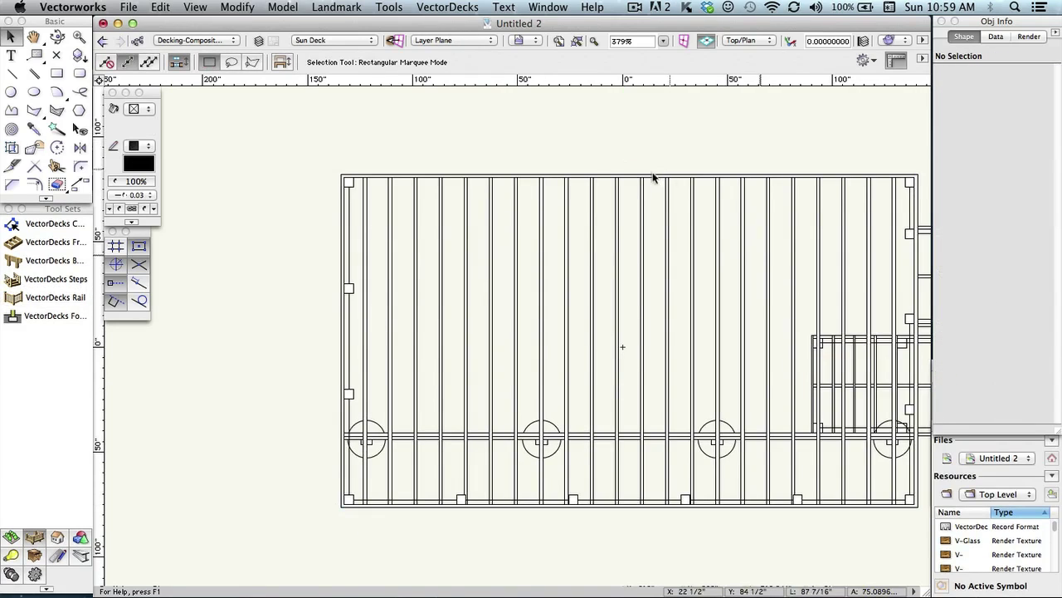
click(648, 175)
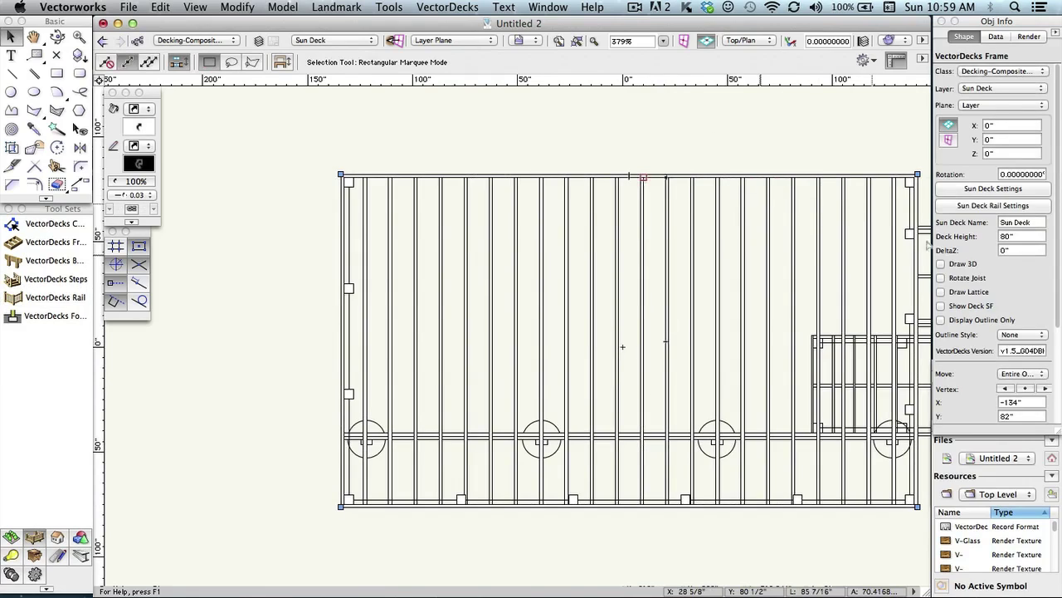
click(741, 41)
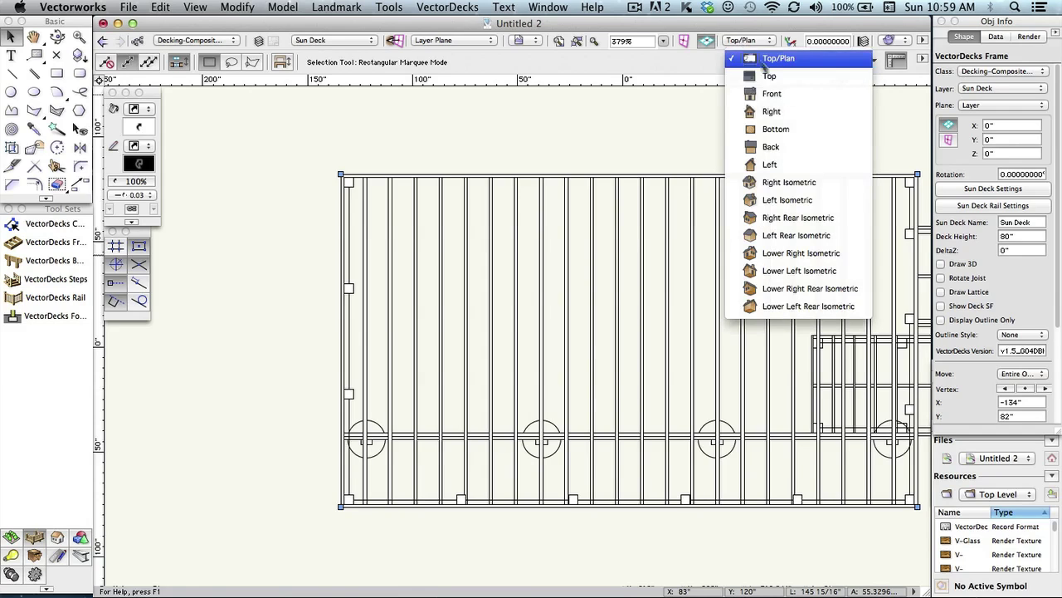
click(784, 182)
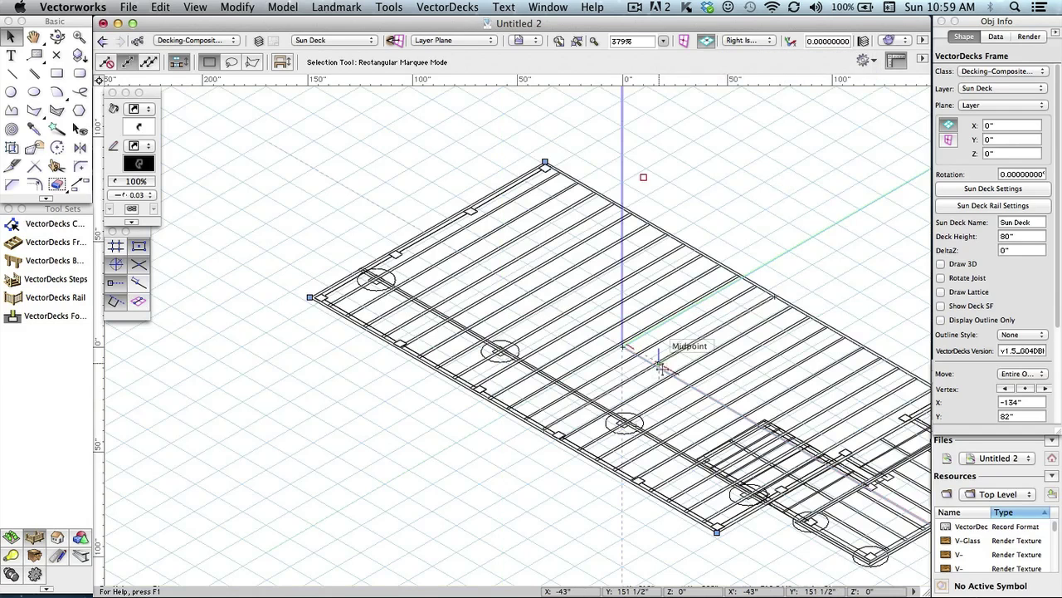
key(space)
drag(664, 371, 536, 332)
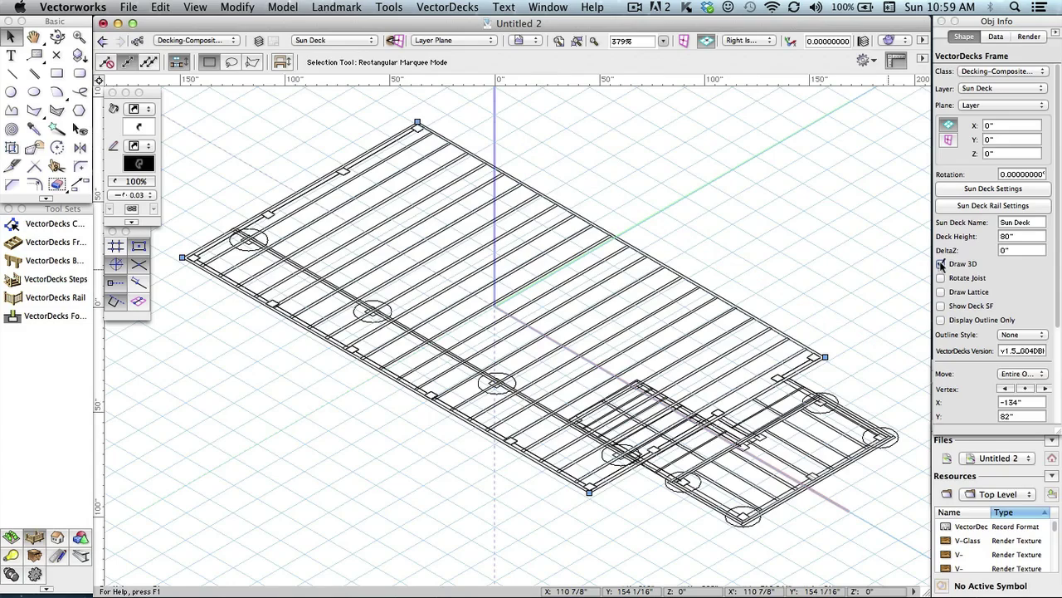
click(942, 264)
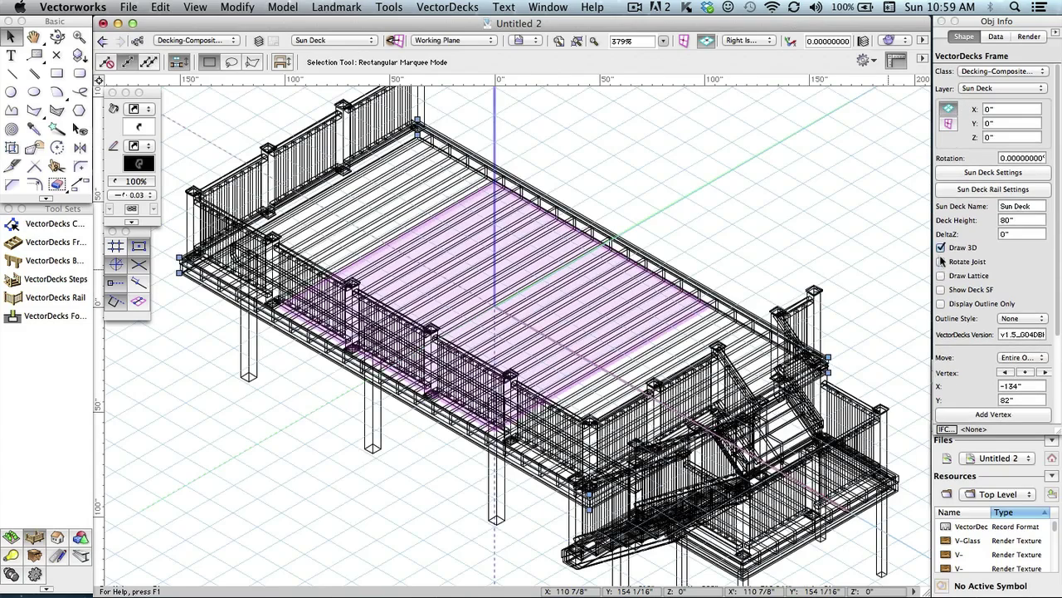
Step: Turn off the deck frame's Draw 3D, set its Decking Overhang to 2 in the Sun Deck settings and update the preview images
click(941, 248)
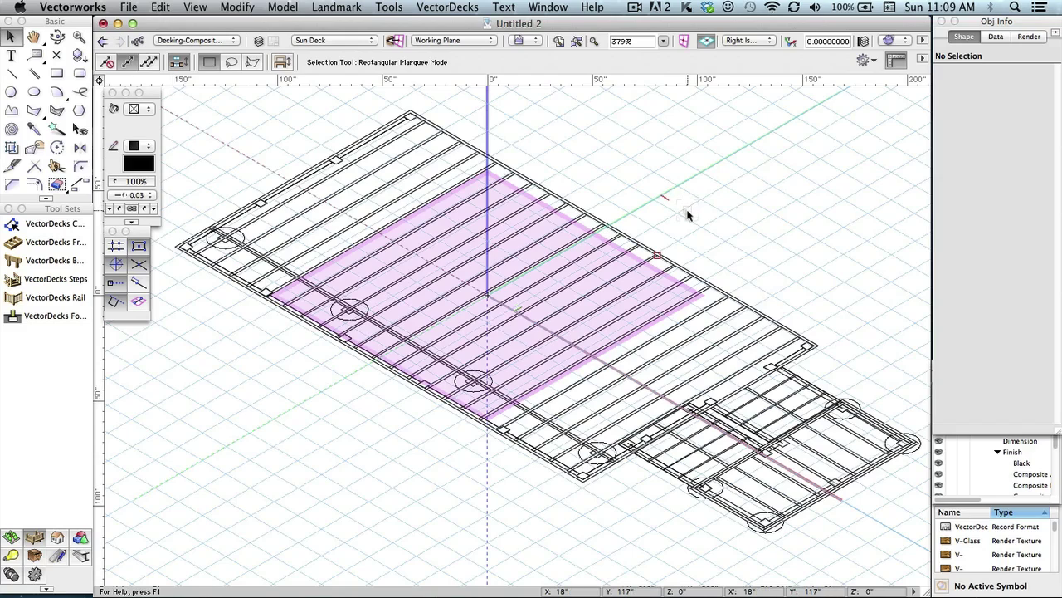
click(639, 245)
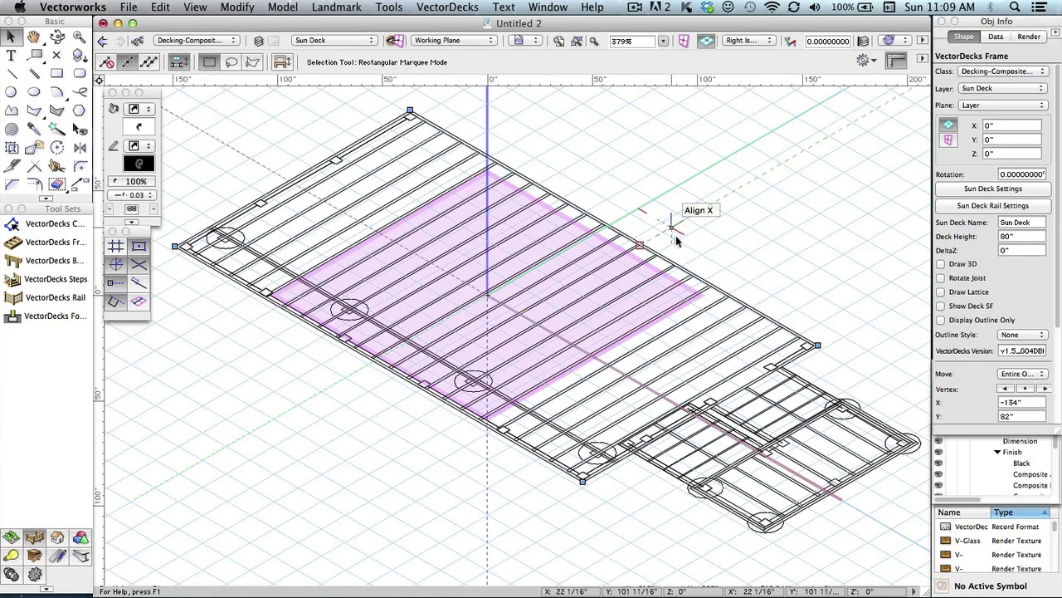
click(968, 190)
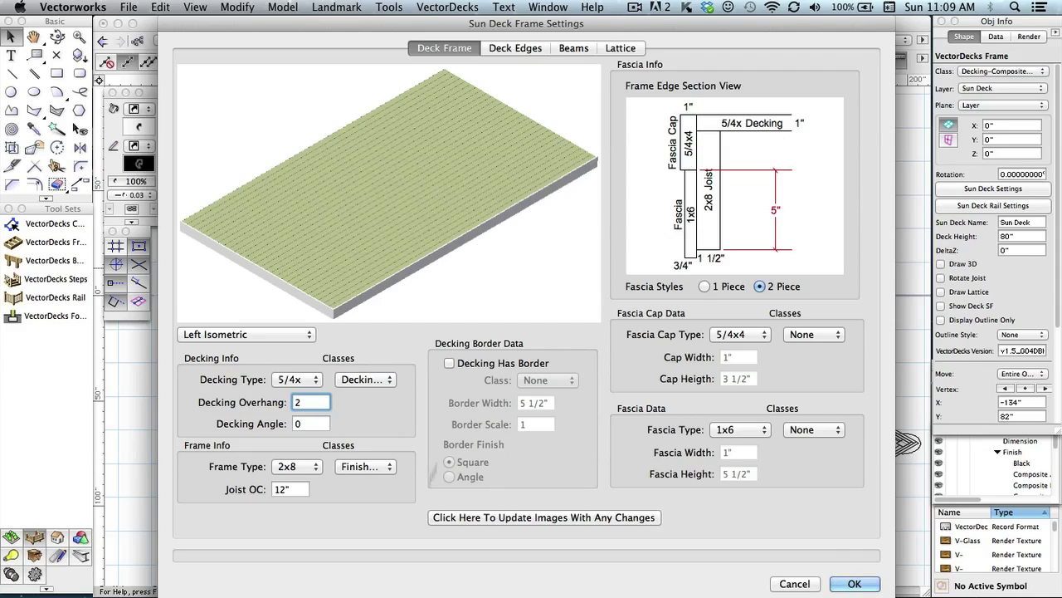
click(306, 425)
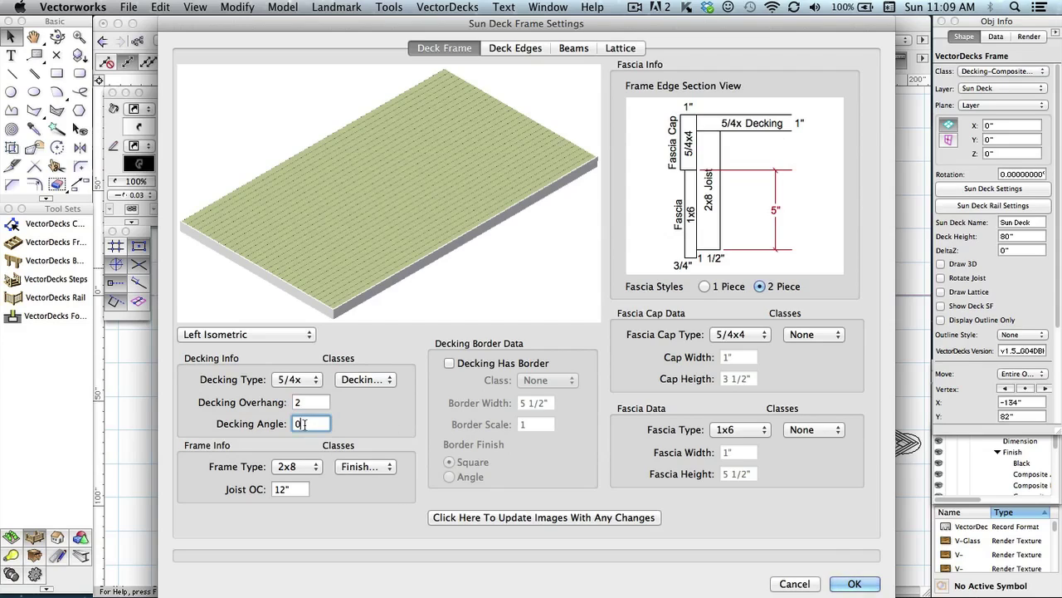
click(299, 489)
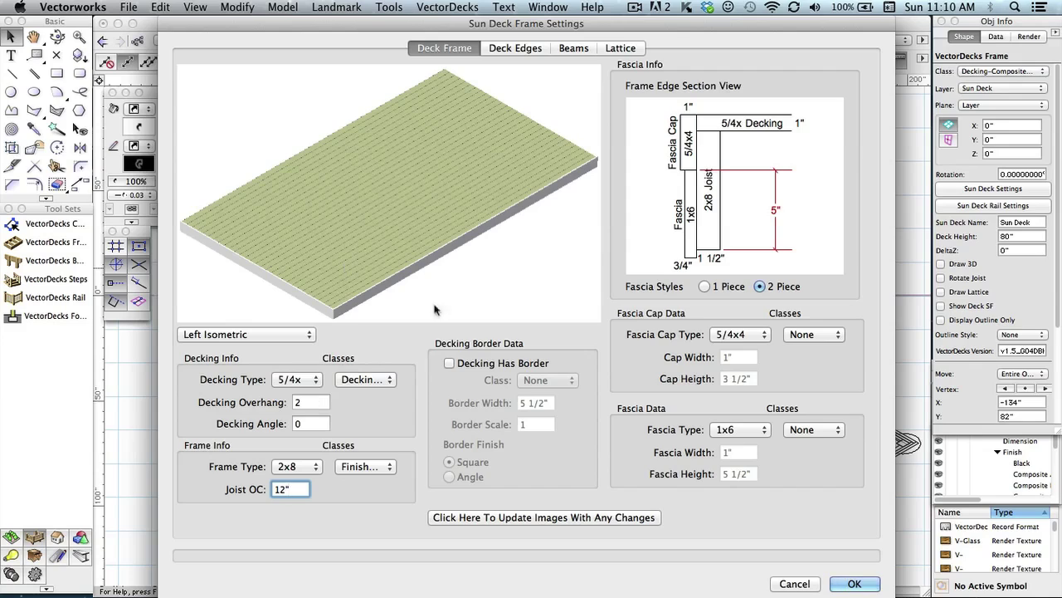
click(308, 402)
click(305, 424)
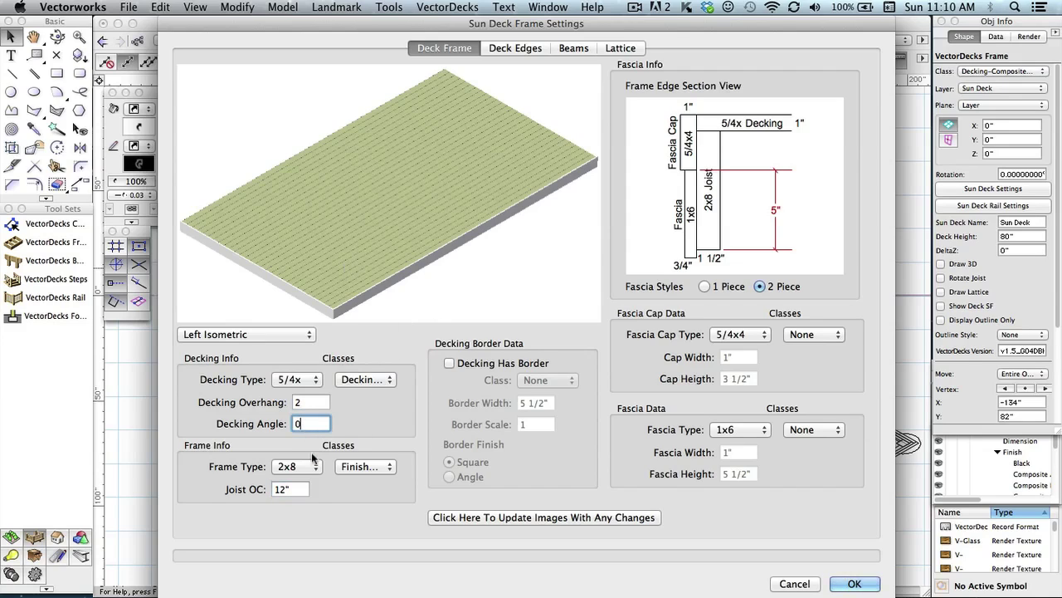
click(512, 516)
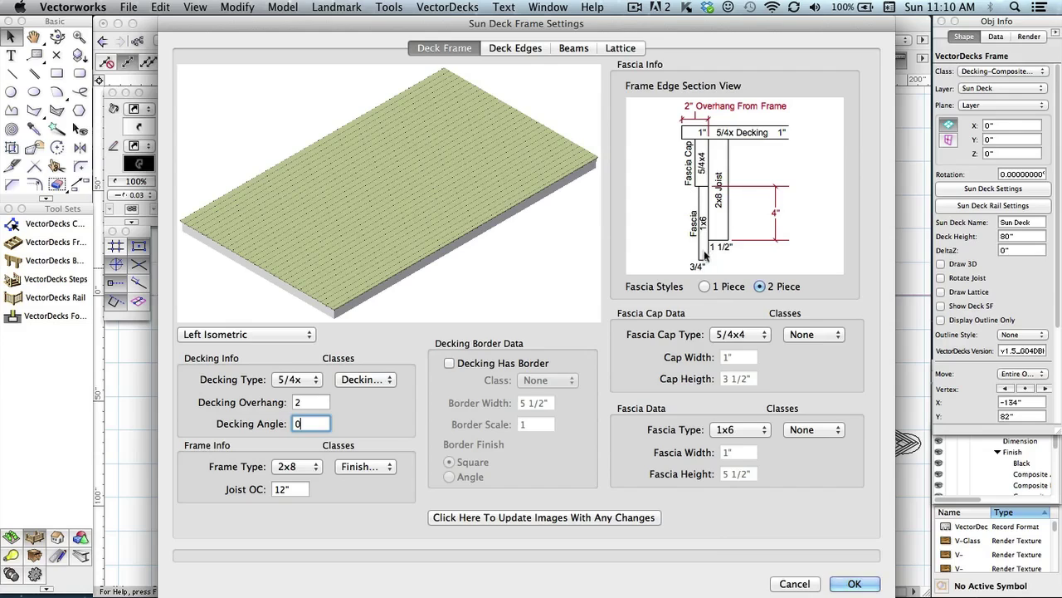
Step: Change the deck frame's Fascia Type to 1x4 and apply the frame settings
click(737, 435)
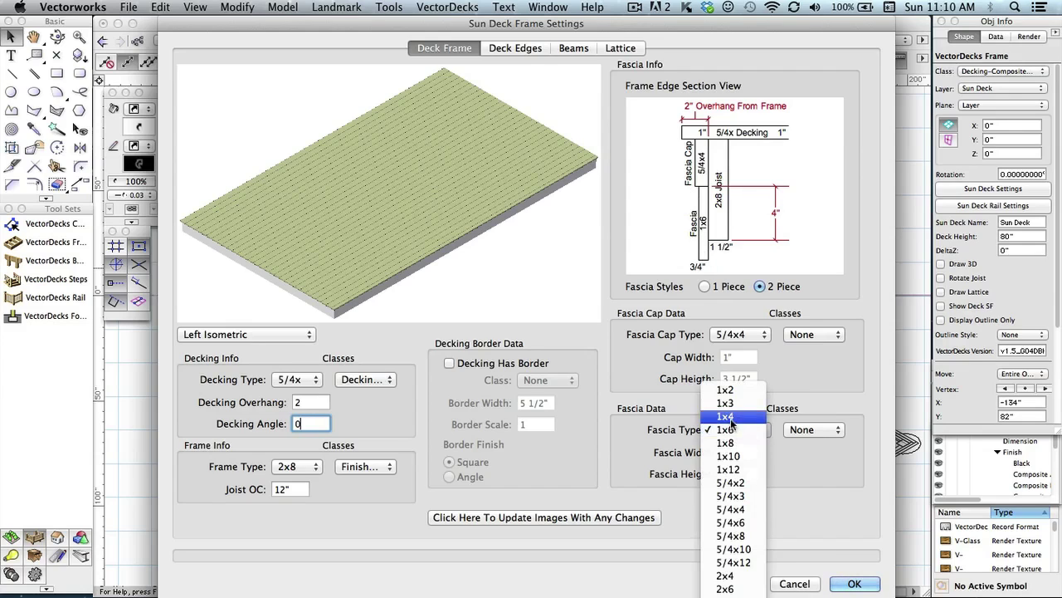
click(731, 419)
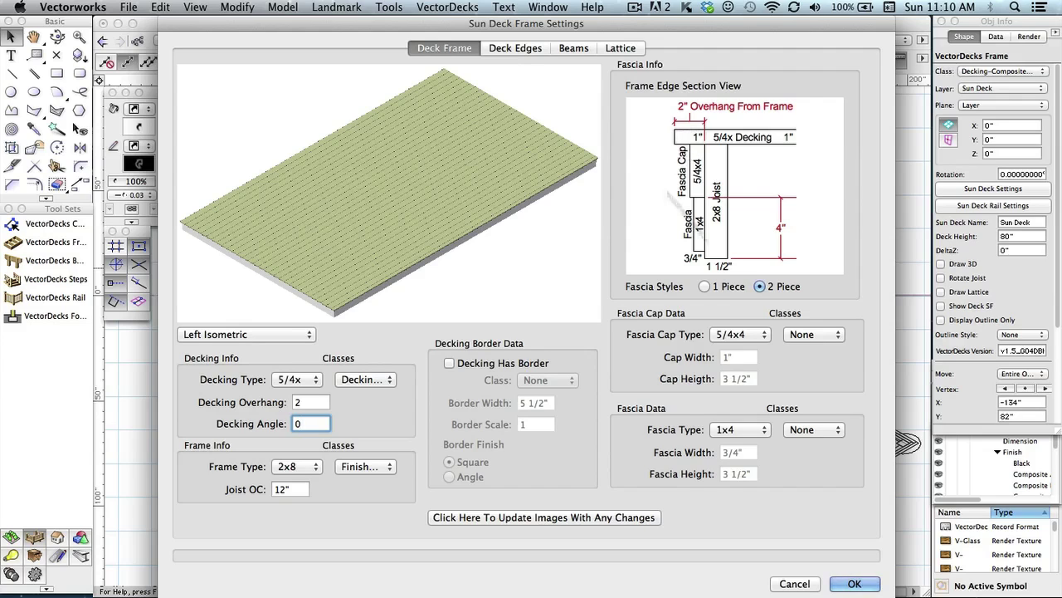
click(855, 583)
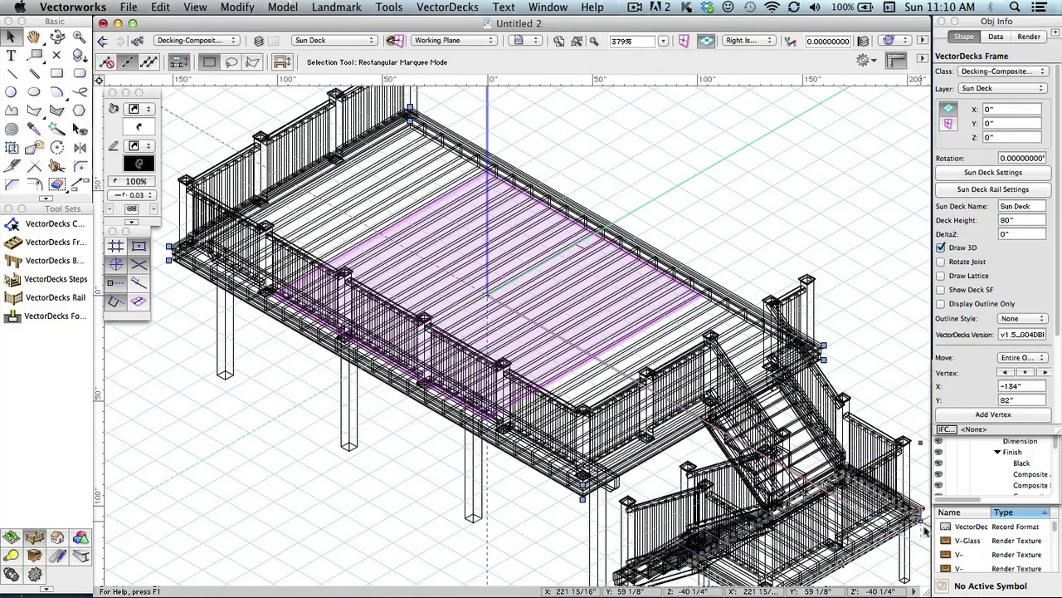
Step: Zoom in on the steps and landing to examine the shaded decking, fascia and rails, with nothing selected
middle_drag(684, 472, 541, 360)
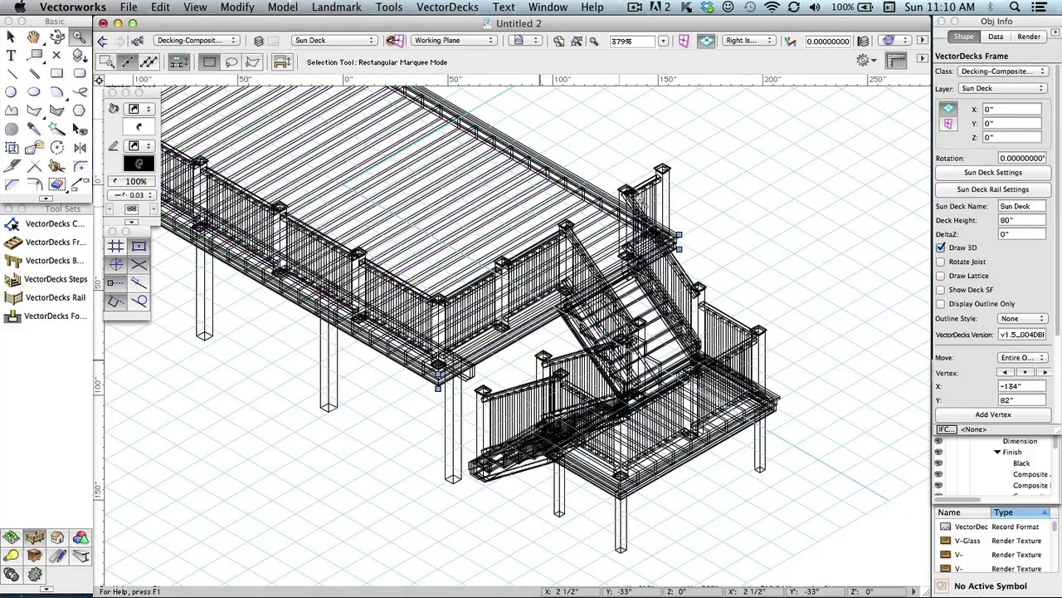
click(78, 37)
drag(585, 195, 815, 488)
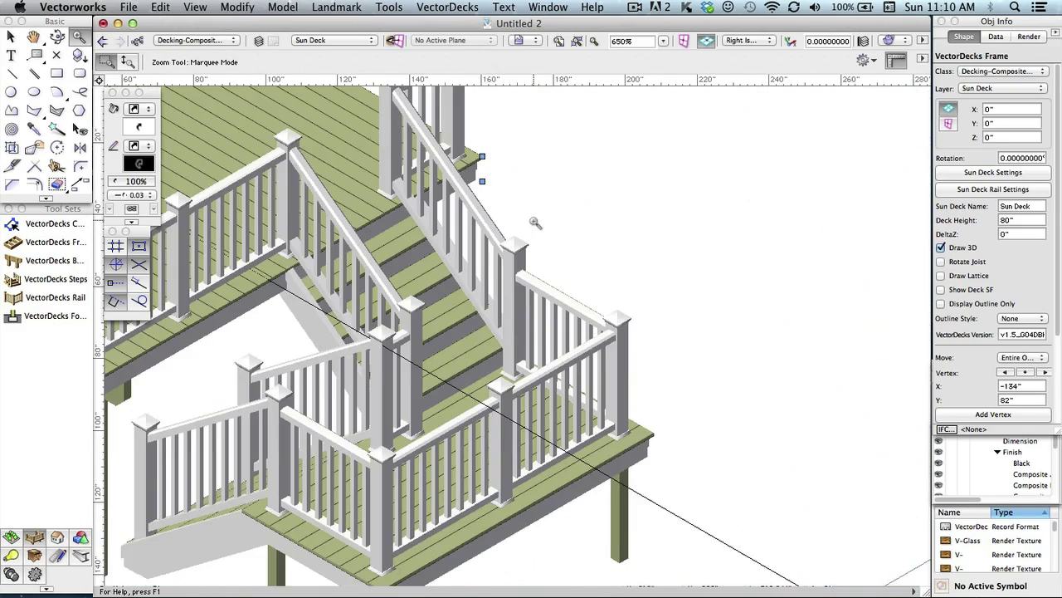
key(x)
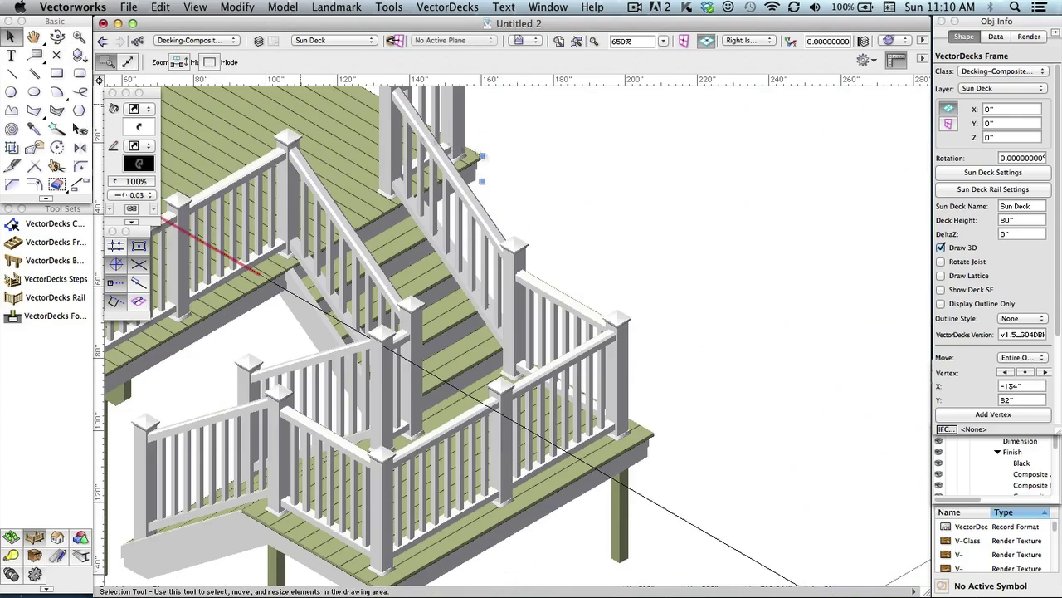
click(508, 171)
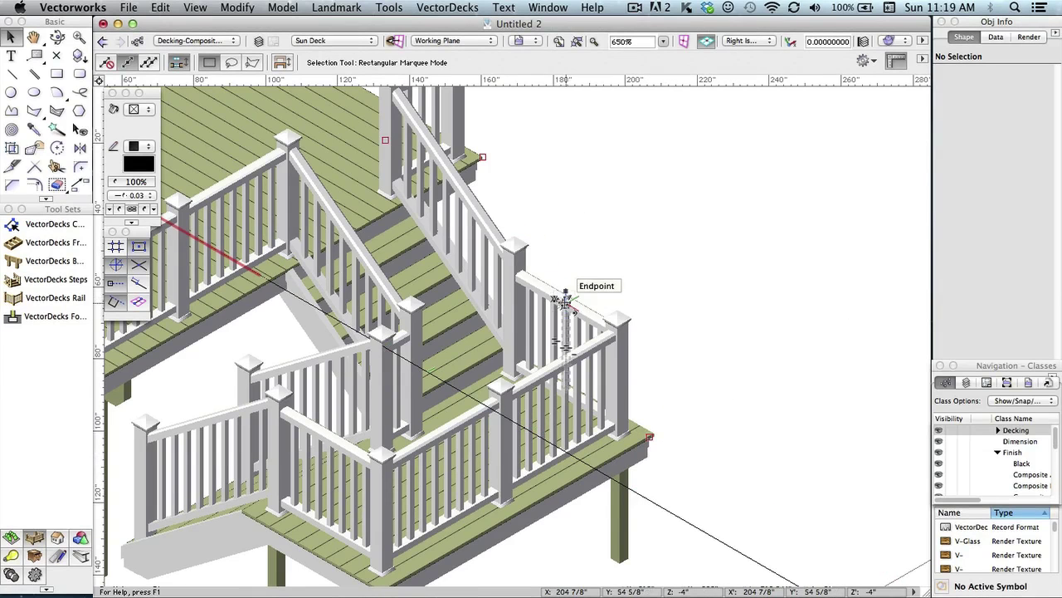
Step: Orbit to a view from below the landing to examine its joists, posts and the underside of the steps
click(56, 37)
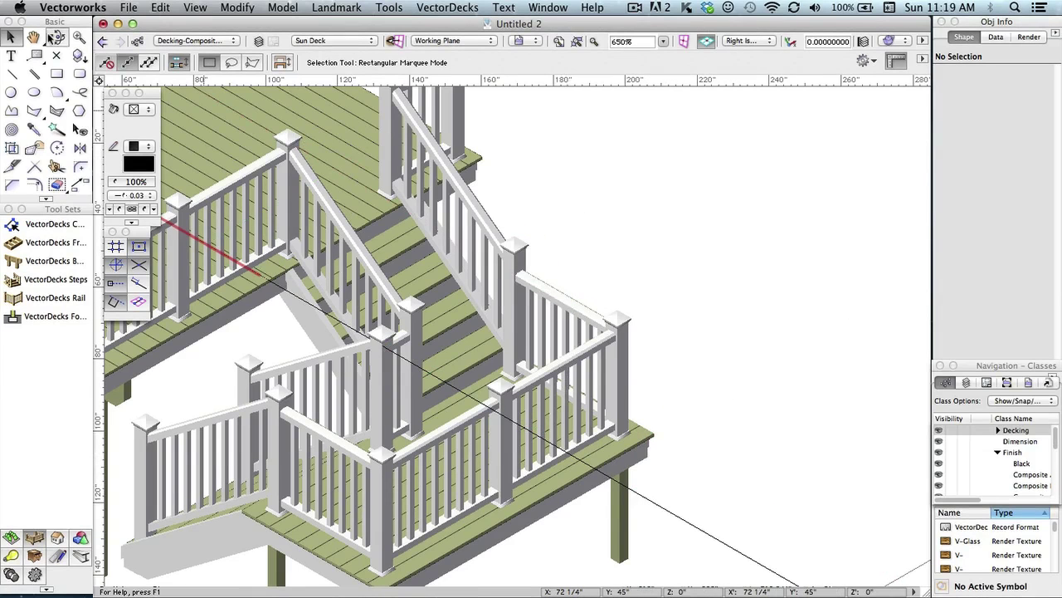
drag(528, 383, 531, 346)
middle_drag(507, 284, 539, 500)
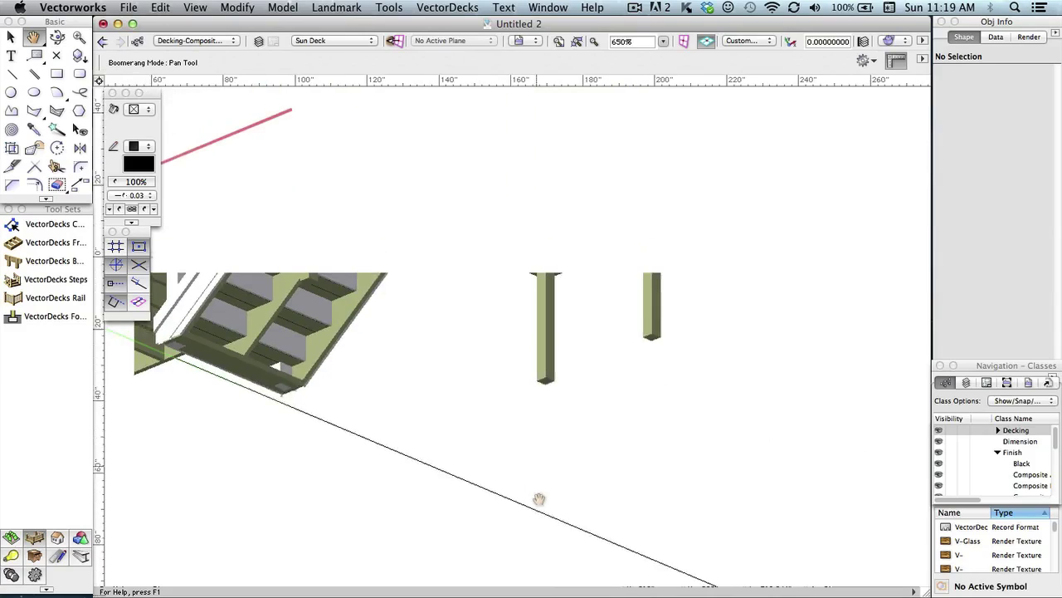
middle_drag(558, 247, 575, 339)
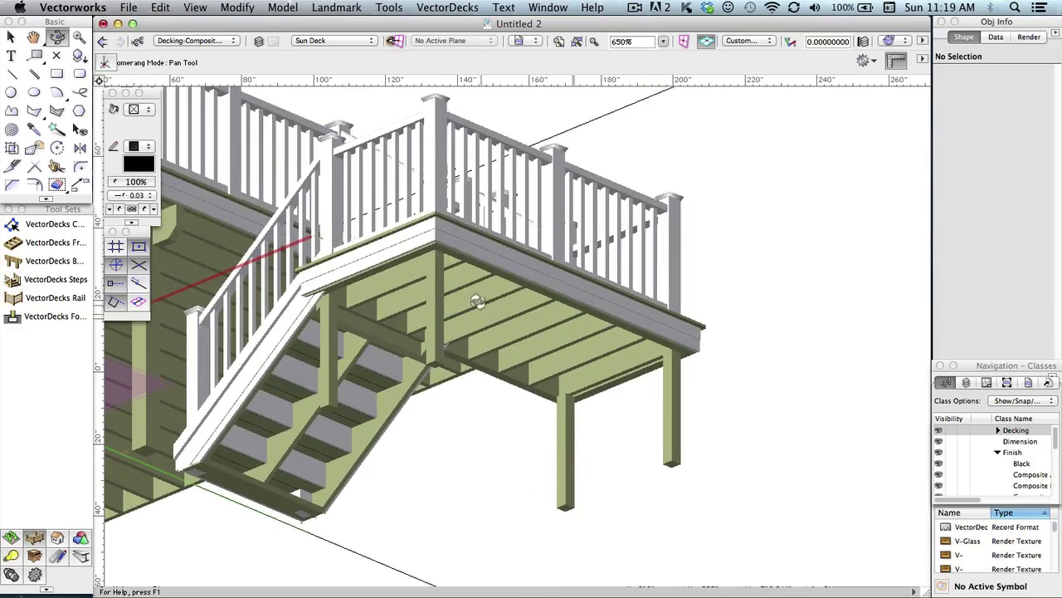